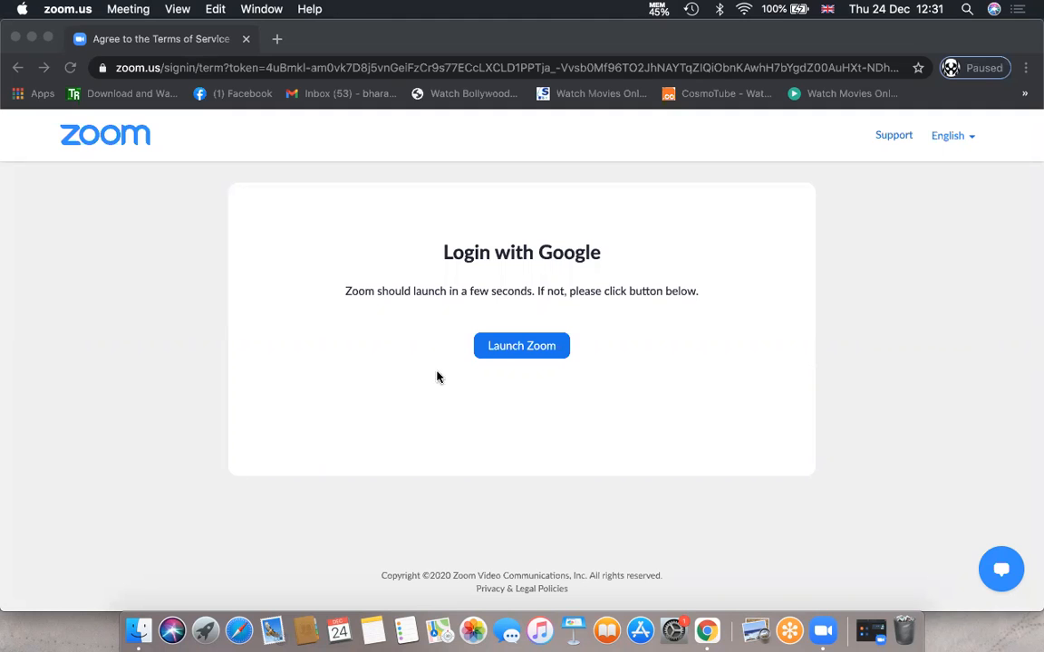
# Switch to Chrome and search Google in a new tab for "jdk 8 free download"
pyautogui.click(709, 633)
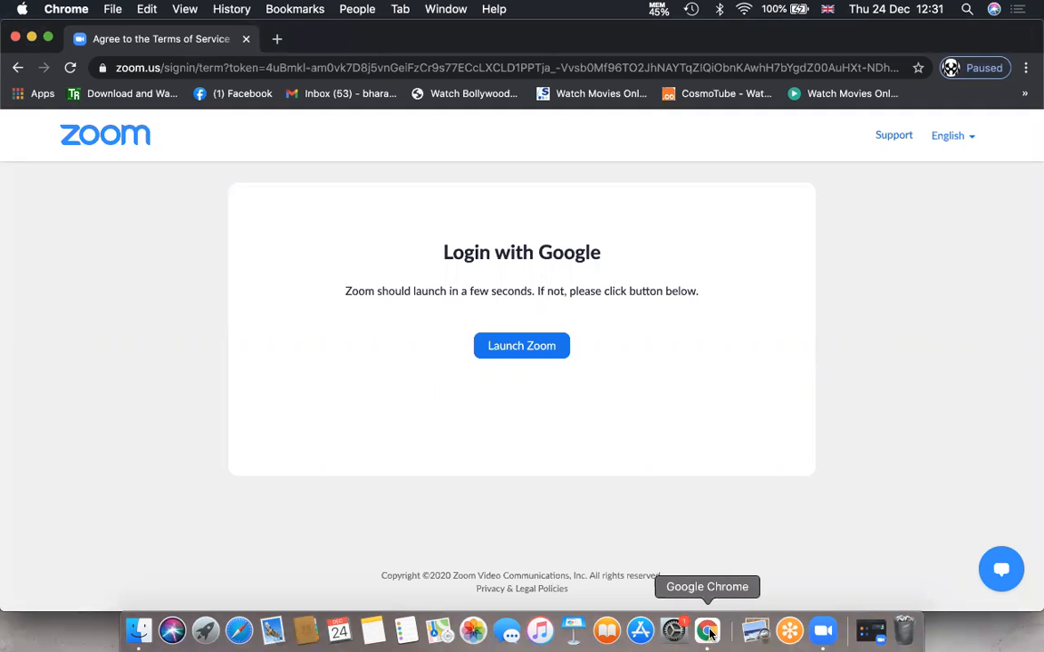
pyautogui.click(277, 39)
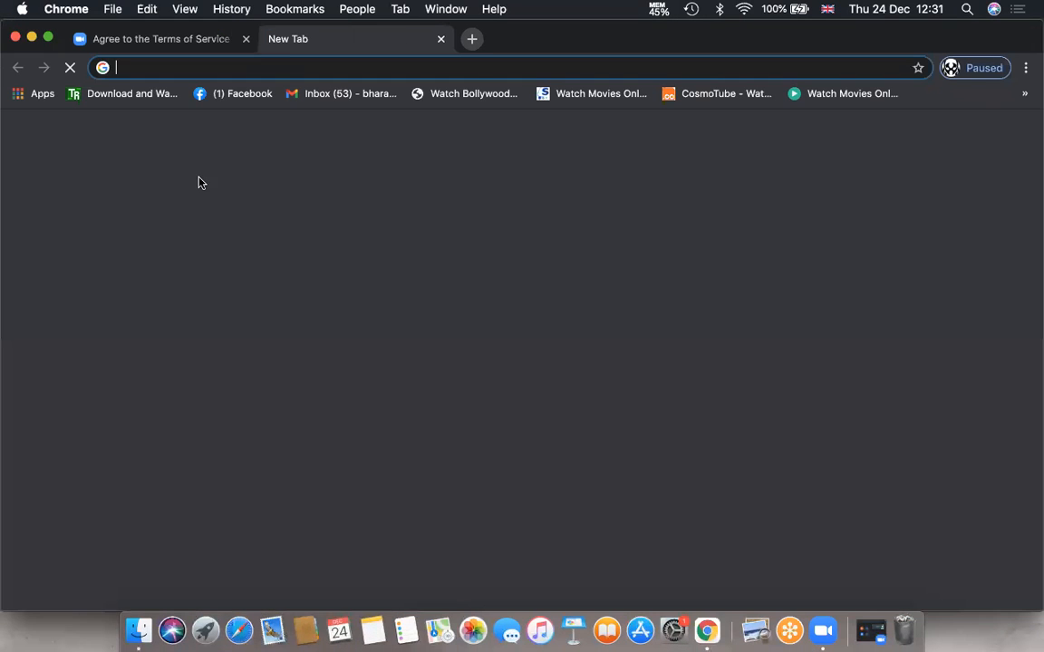
pyautogui.write('j')
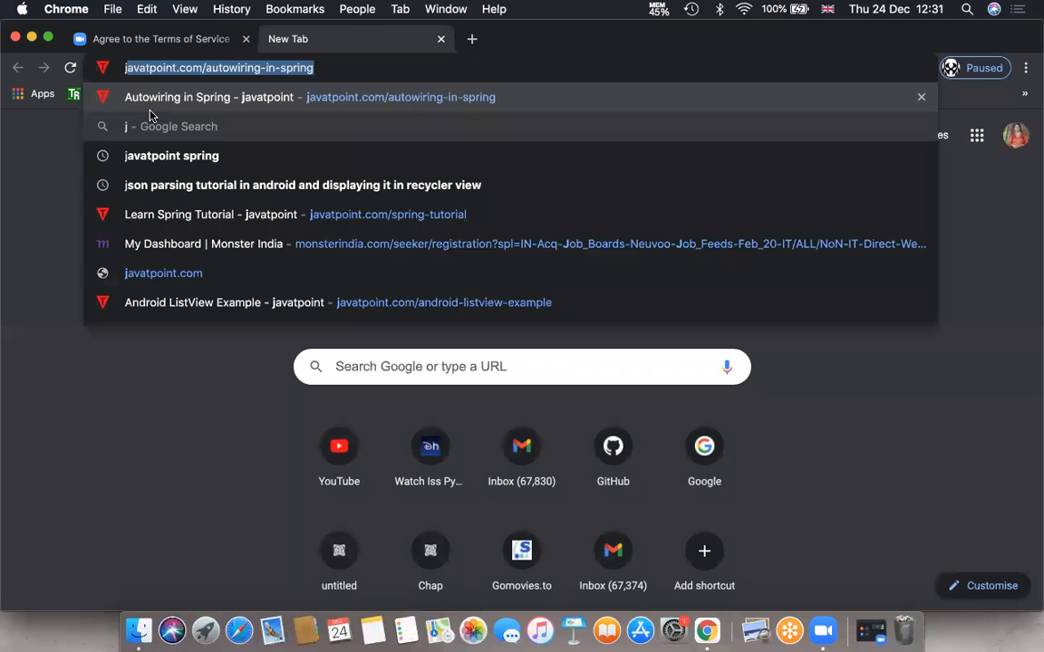
pyautogui.write('dk 8')
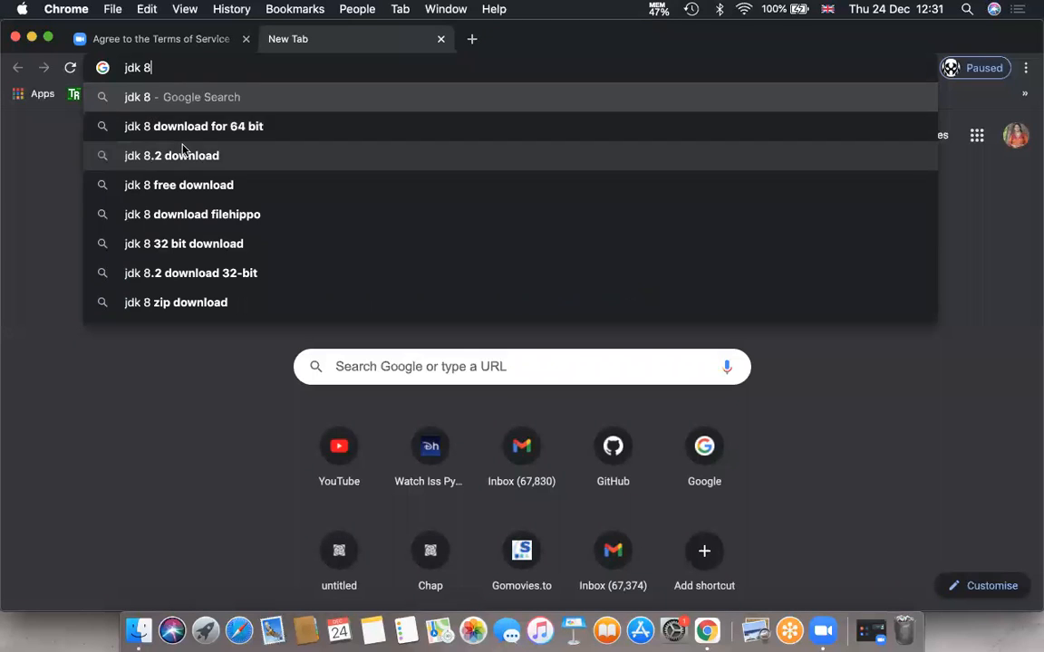
pyautogui.click(177, 186)
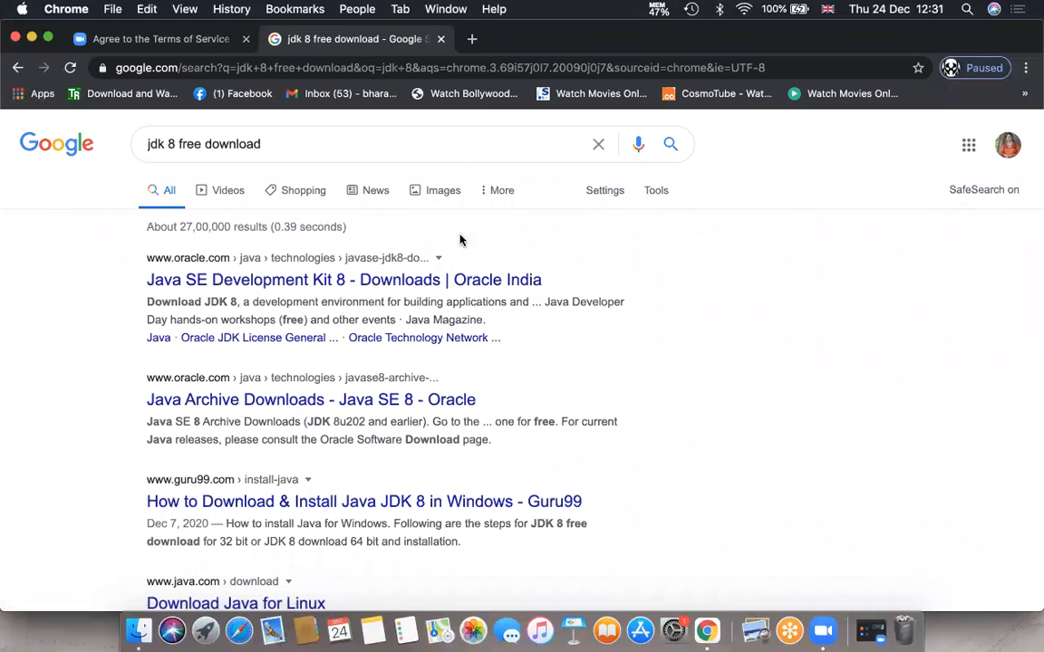
# Open Oracle's Java SE Development Kit 8 downloads page and examine the installers offered for each operating system
pyautogui.click(278, 283)
pyautogui.click(391, 283)
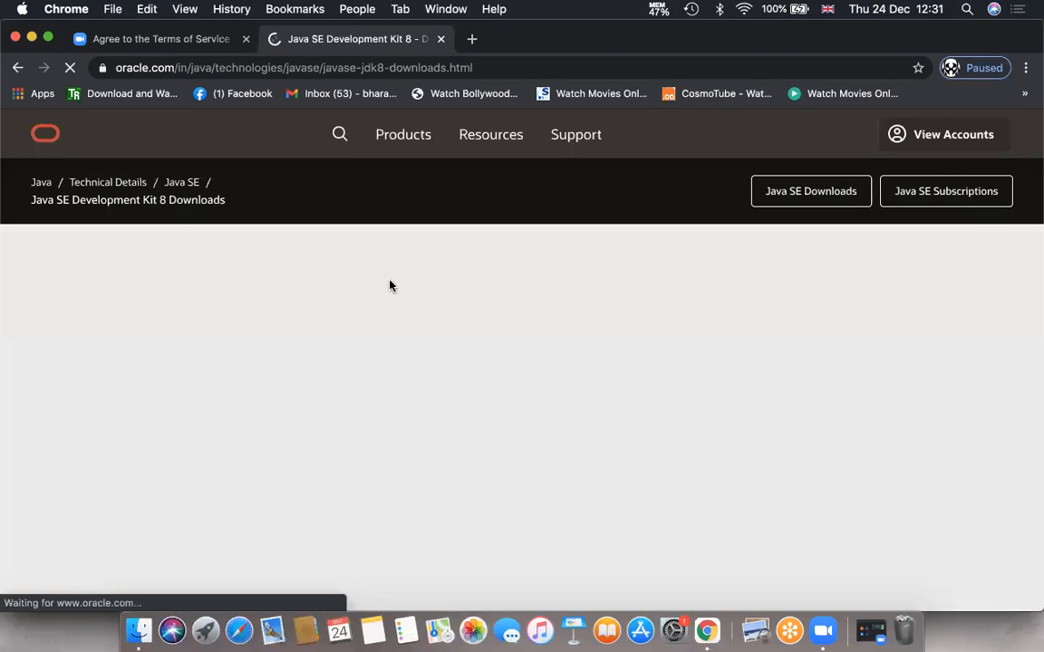
pyautogui.scroll(-5, 500, 380)
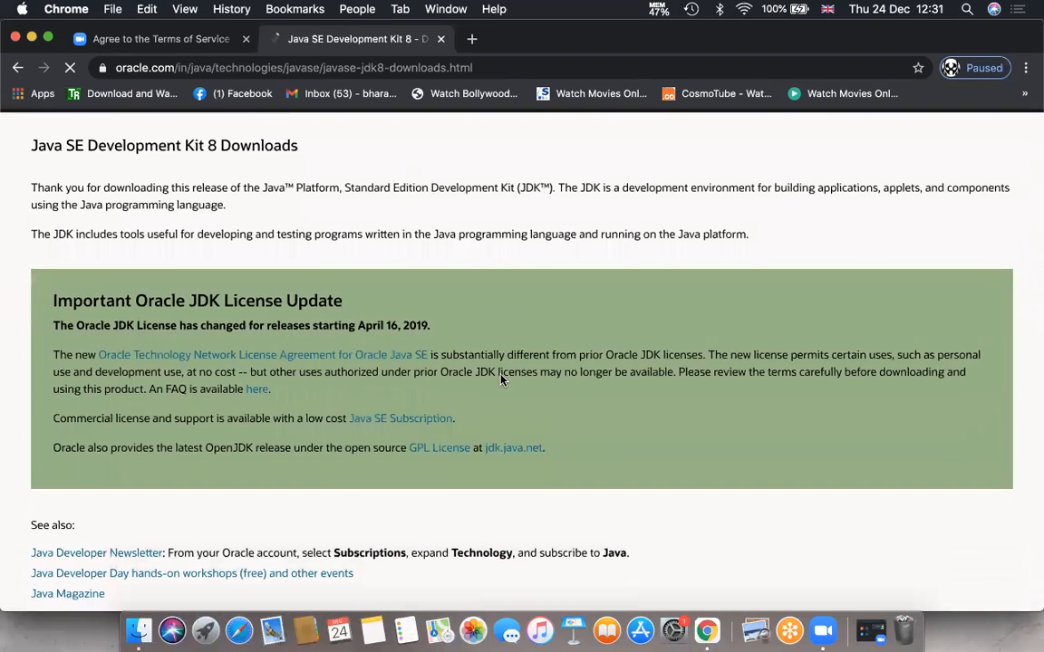
pyautogui.scroll(-3, 500, 380)
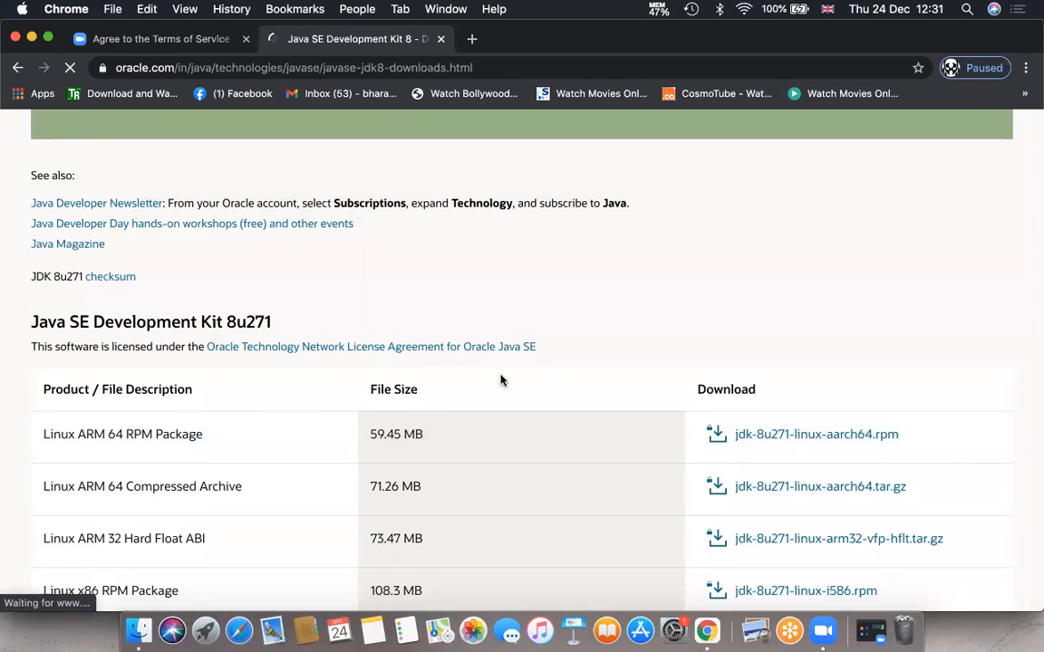
pyautogui.scroll(-2, 500, 380)
pyautogui.scroll(-4, 500, 380)
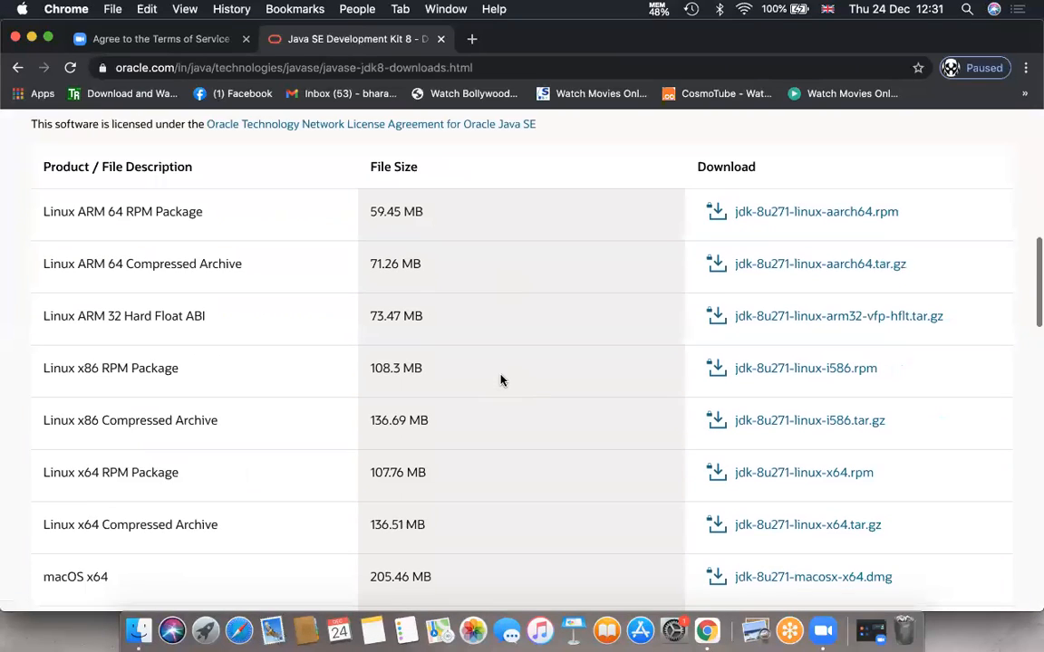
pyautogui.scroll(-2, 500, 379)
pyautogui.scroll(-3, 500, 379)
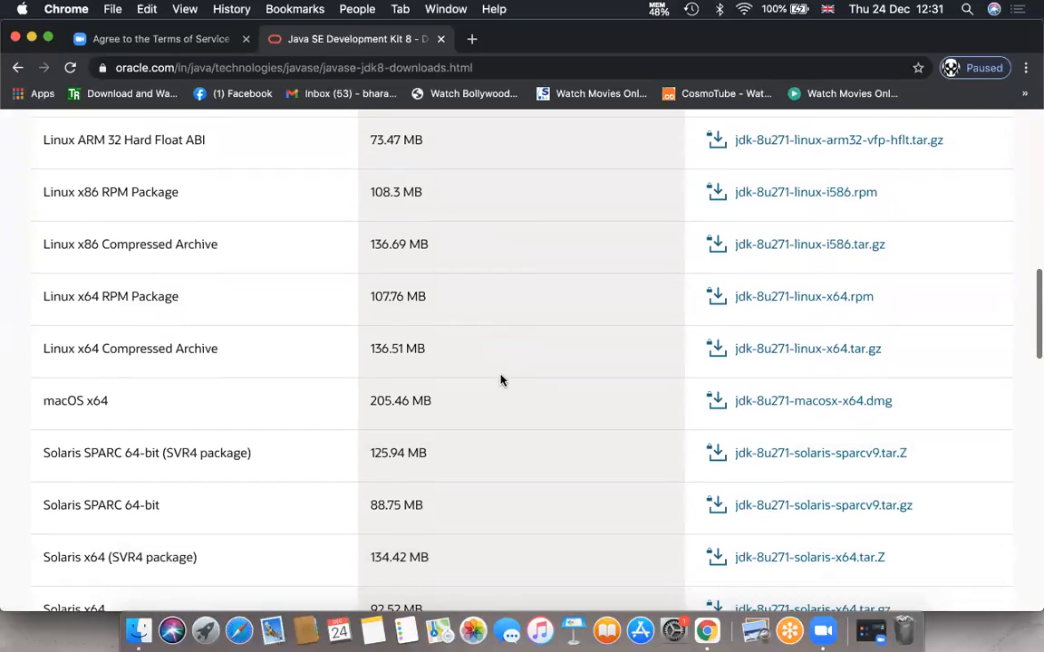
pyautogui.scroll(-2, 500, 380)
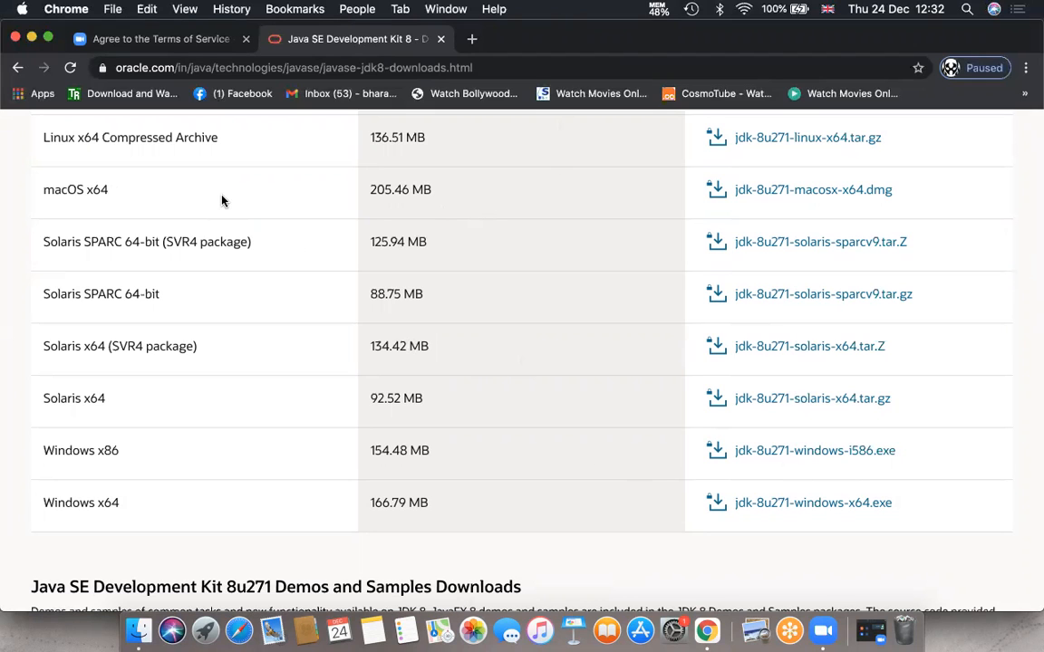
pyautogui.scroll(3, 222, 200)
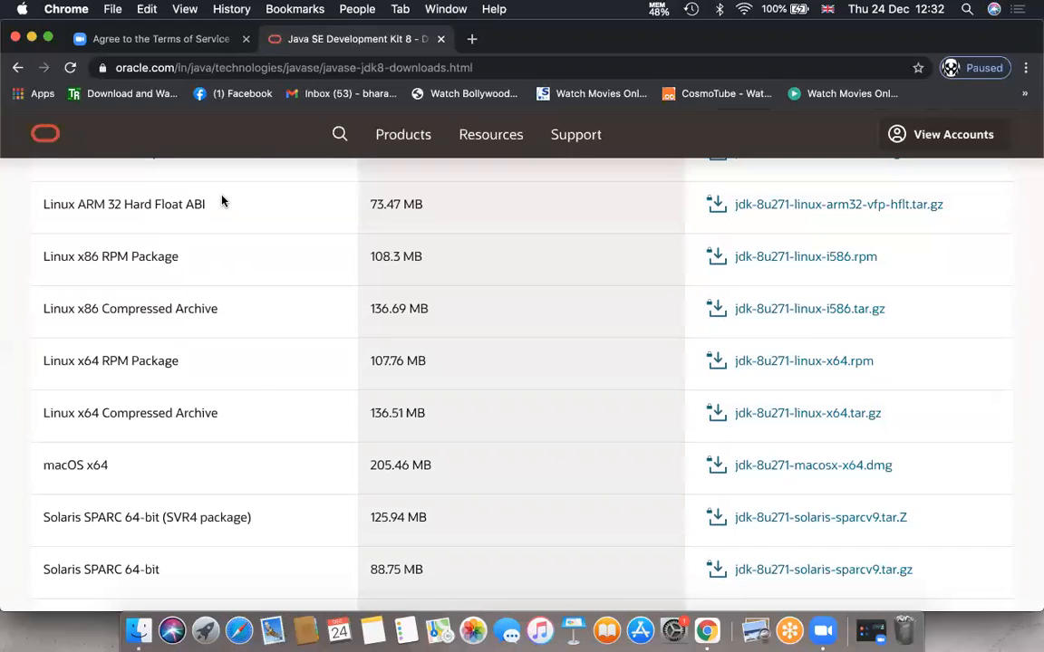
pyautogui.scroll(-3, 222, 200)
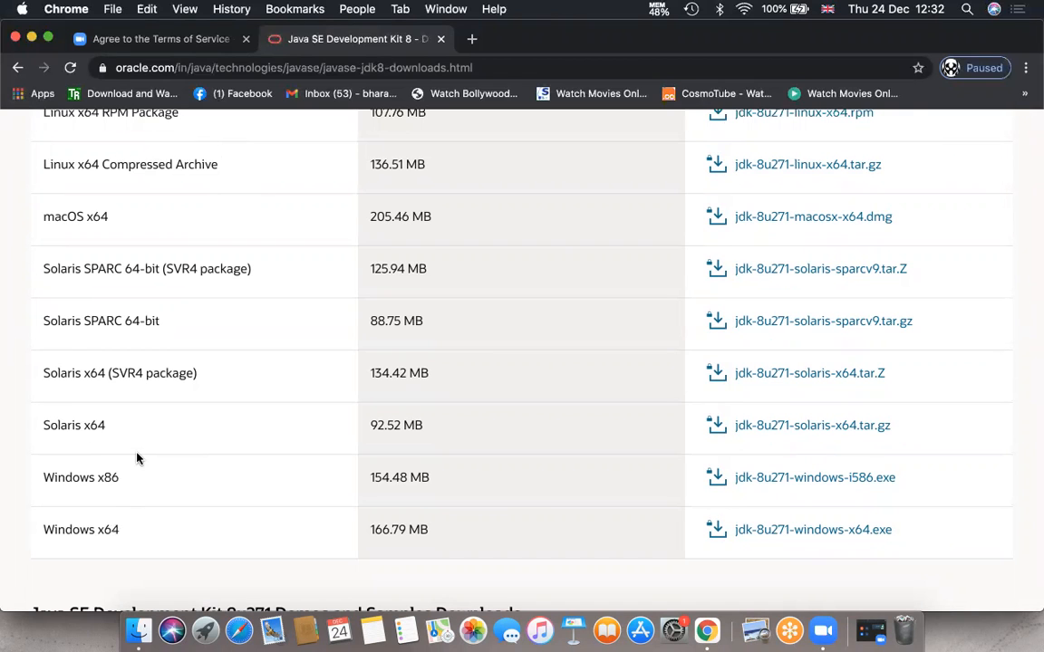
pyautogui.scroll(2, 136, 458)
pyautogui.scroll(2, 137, 456)
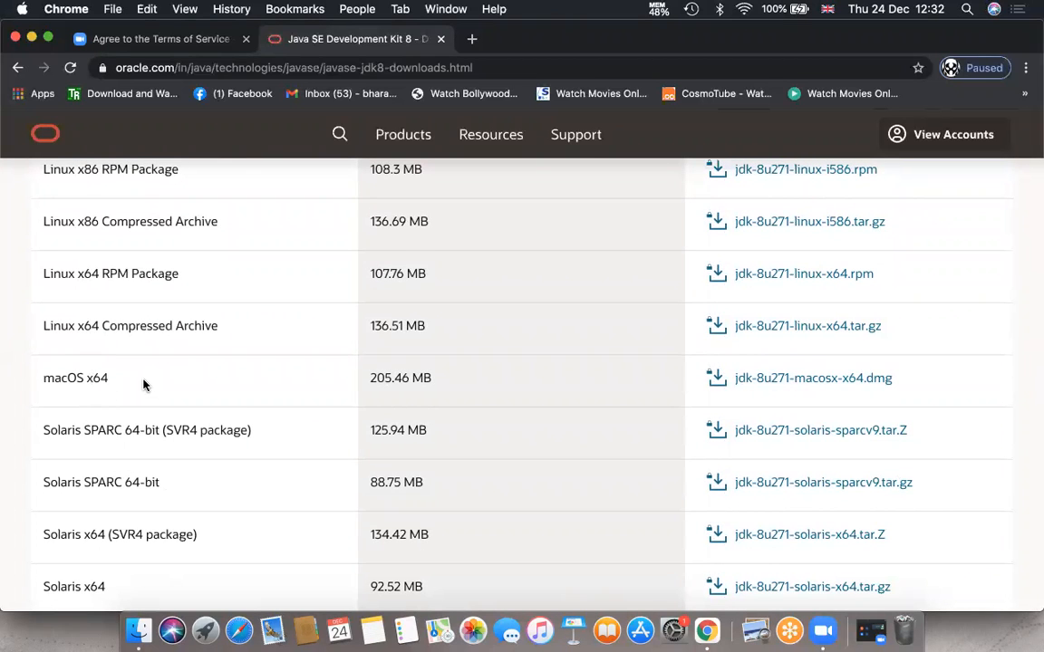
pyautogui.scroll(4, 144, 384)
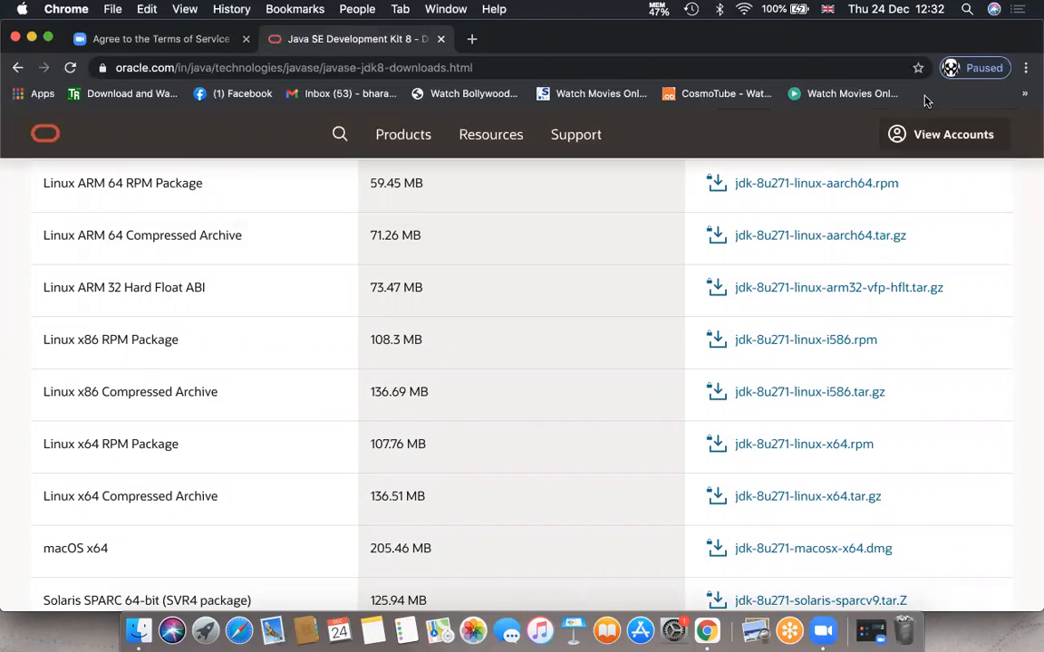
pyautogui.scroll(10, 292, 319)
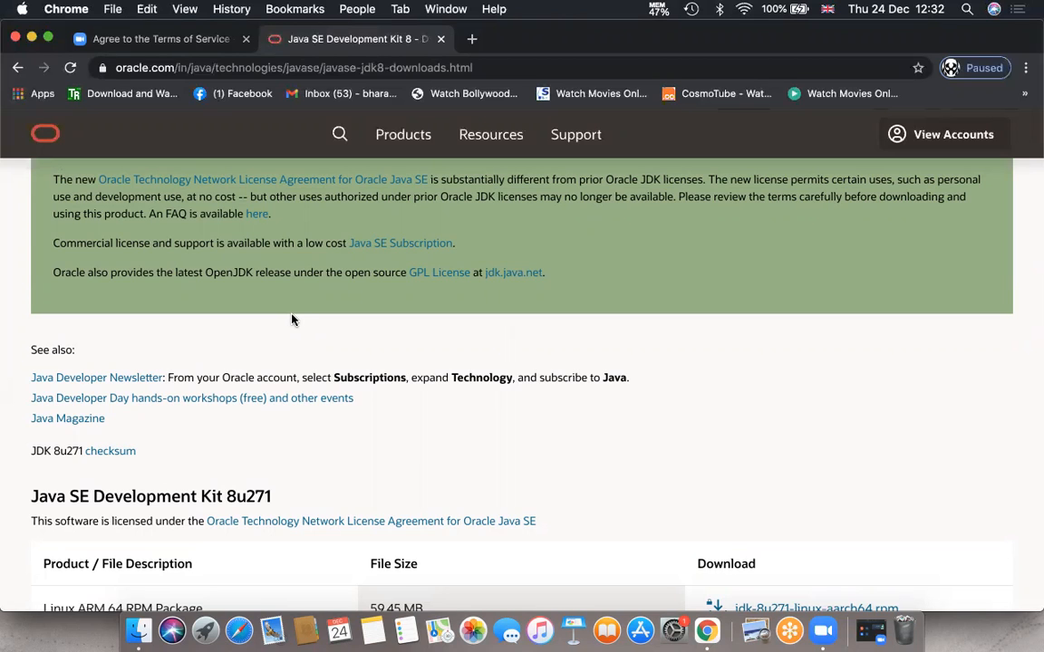
# Close the JDK downloads page and search Google in a new tab for "download netbeans"
pyautogui.click(440, 39)
pyautogui.click(275, 39)
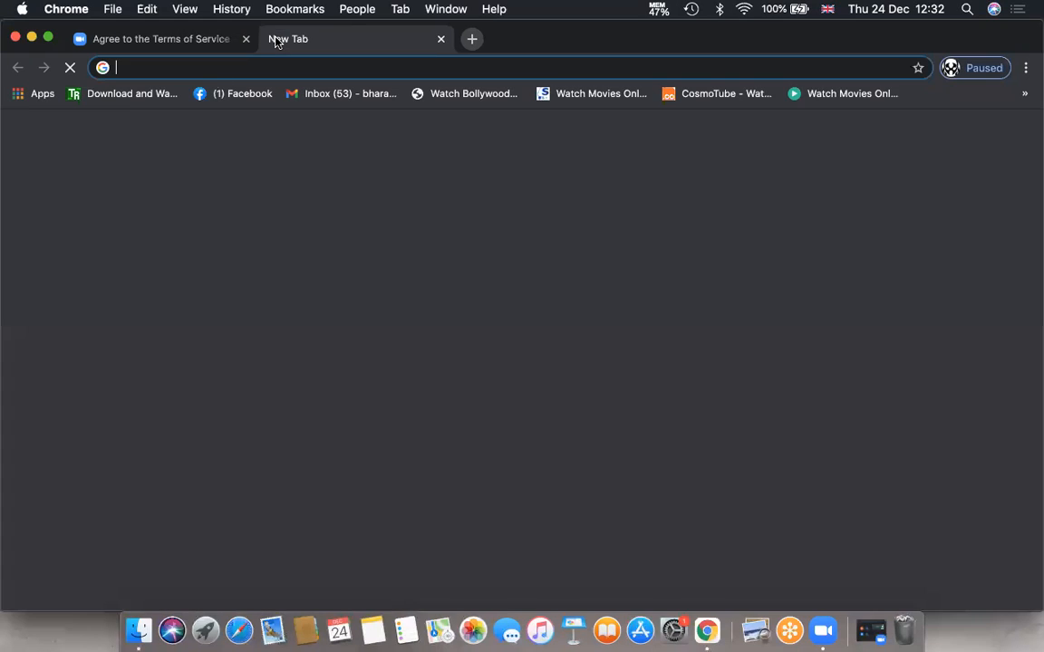
pyautogui.write('n')
pyautogui.press('BackSpace')
pyautogui.write('download netbeans')
pyautogui.press('Return')
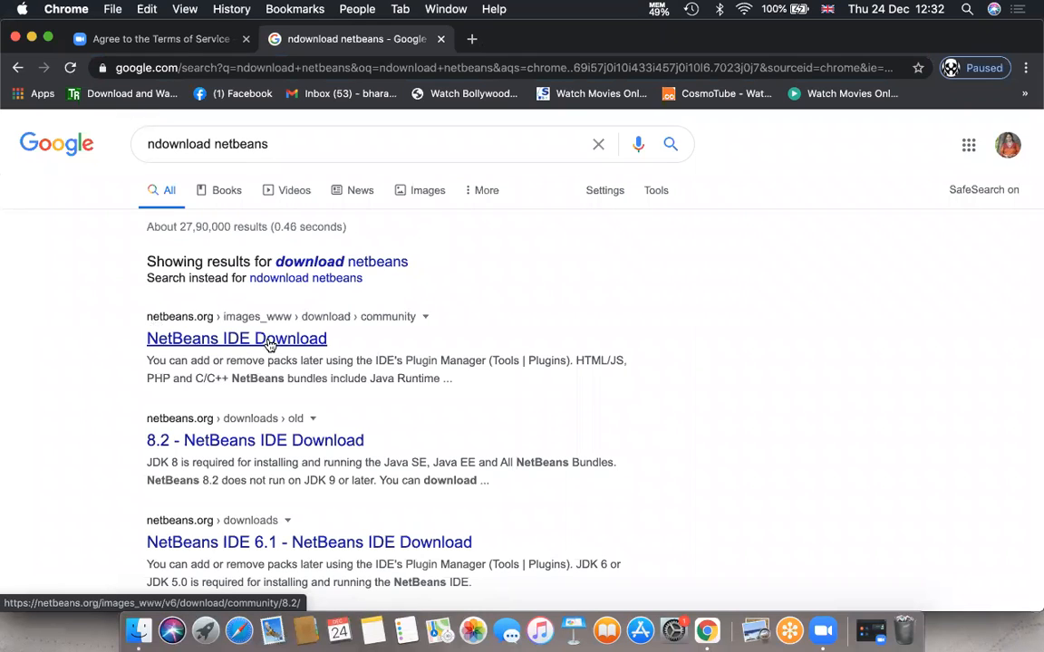
# Open the NetBeans IDE 8.2 download page and examine its bundles and JDK requirement notes
pyautogui.click(201, 440)
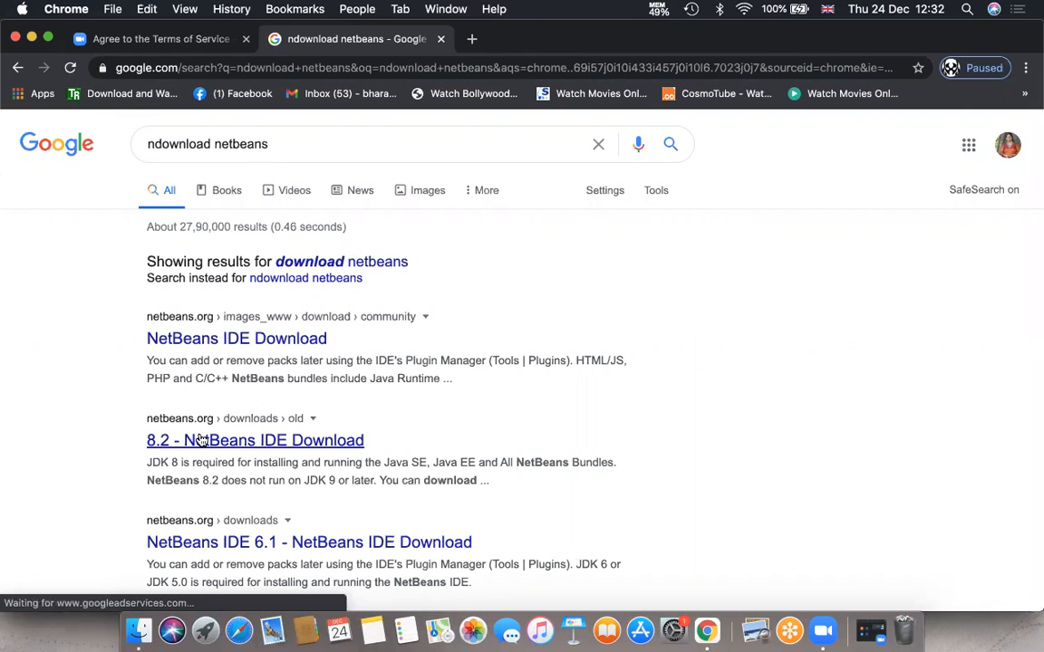
pyautogui.click(275, 447)
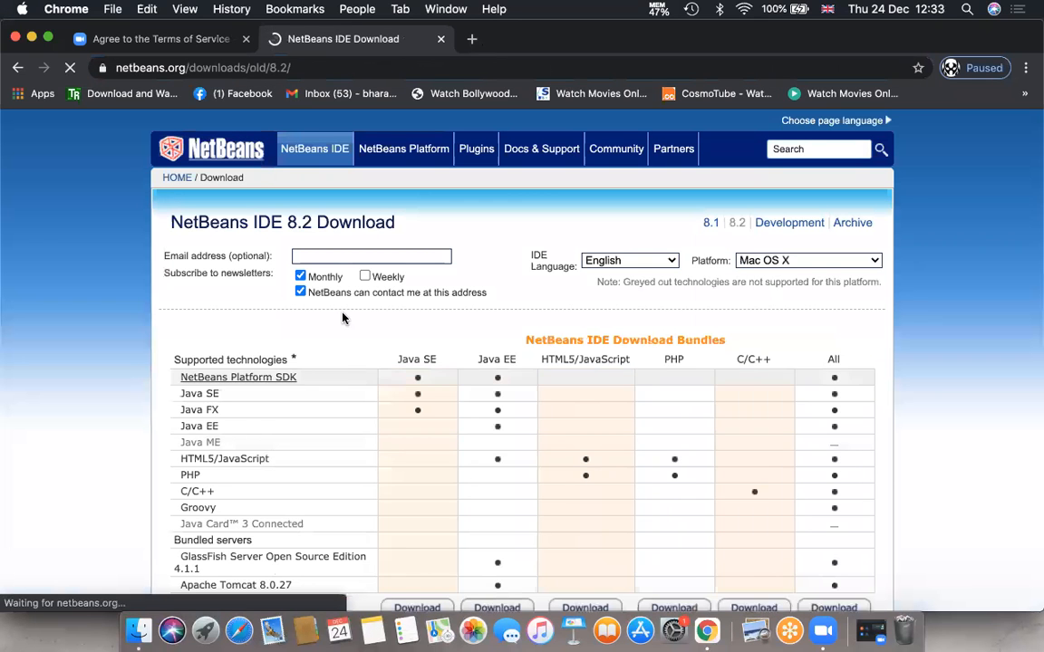
pyautogui.scroll(-2, 349, 380)
pyautogui.scroll(-1, 347, 383)
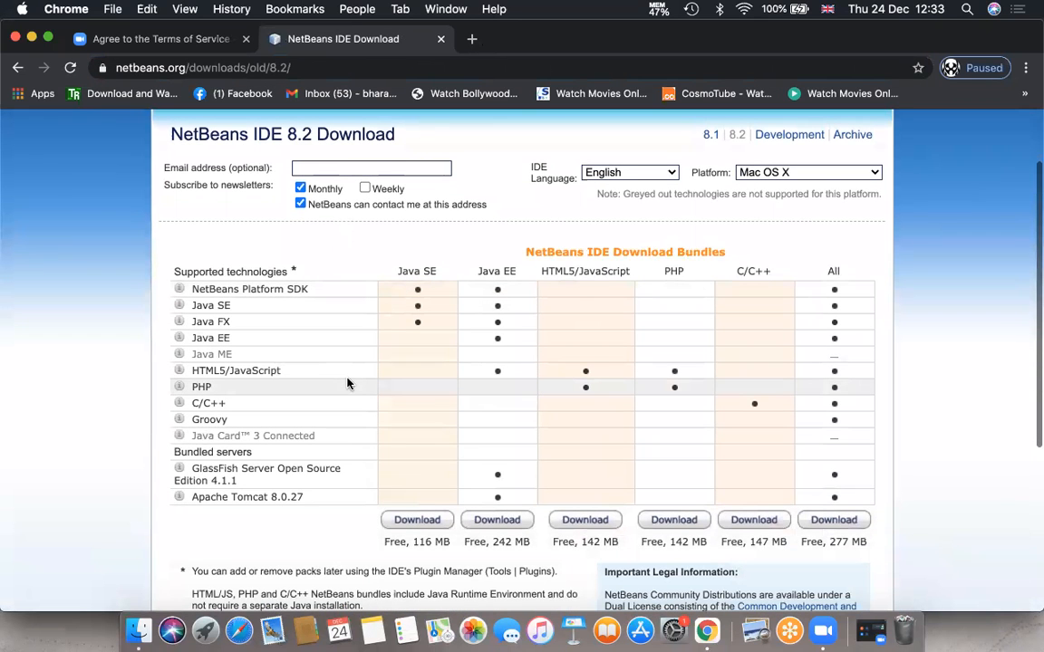
pyautogui.scroll(-10, 347, 384)
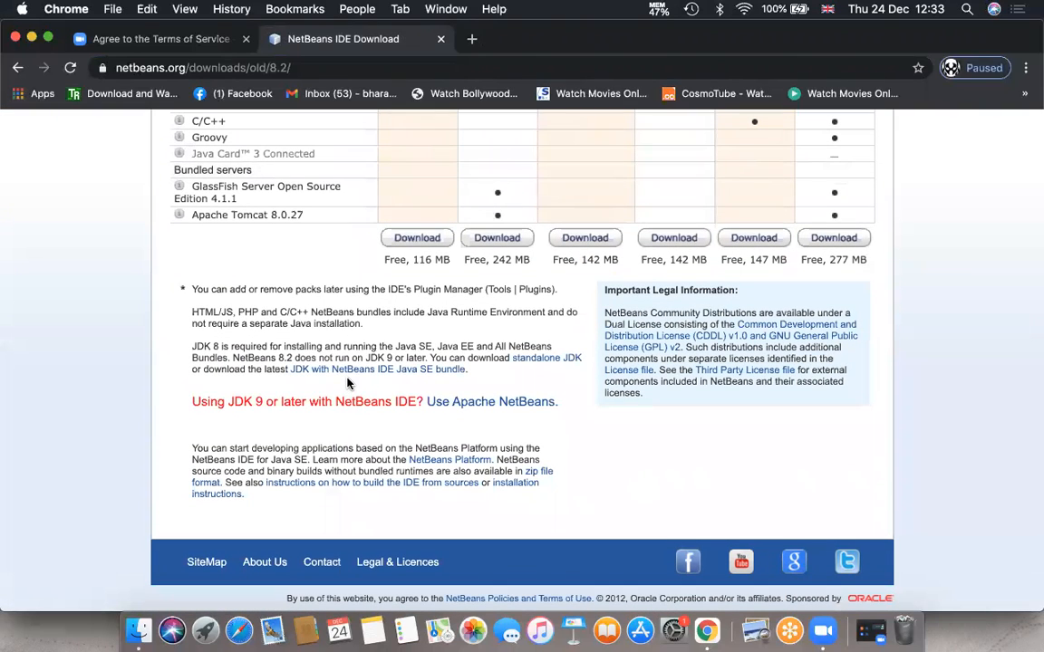
# Follow the Apache NetBeans link for JDK 9 or later and open the download page for Apache NetBeans 12 LTS (NB 12.0)
pyautogui.click(478, 402)
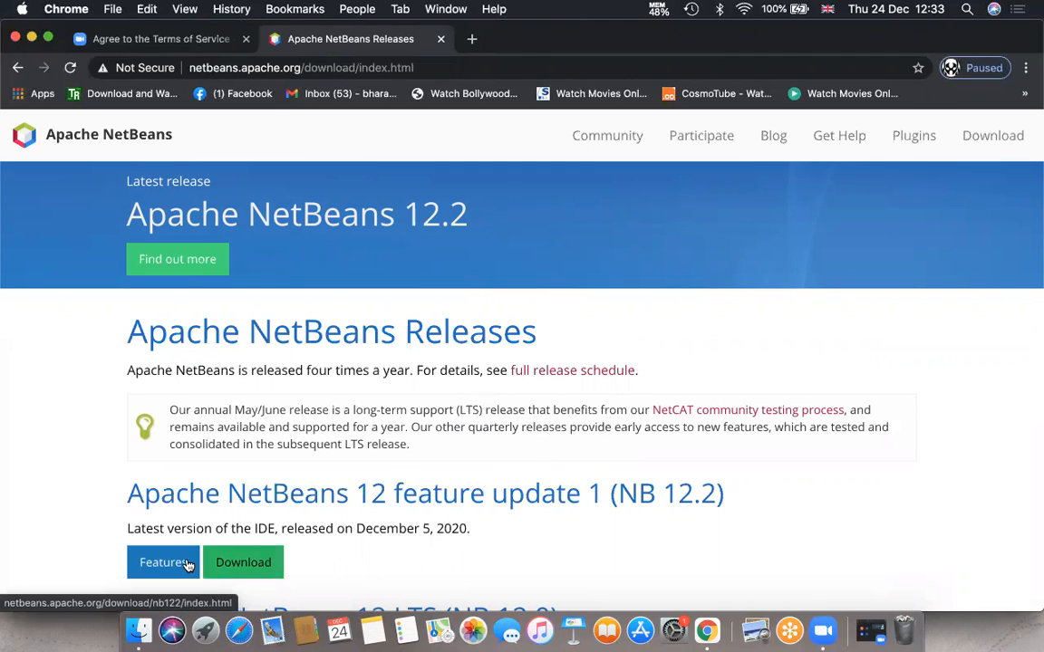
pyautogui.scroll(-2, 331, 509)
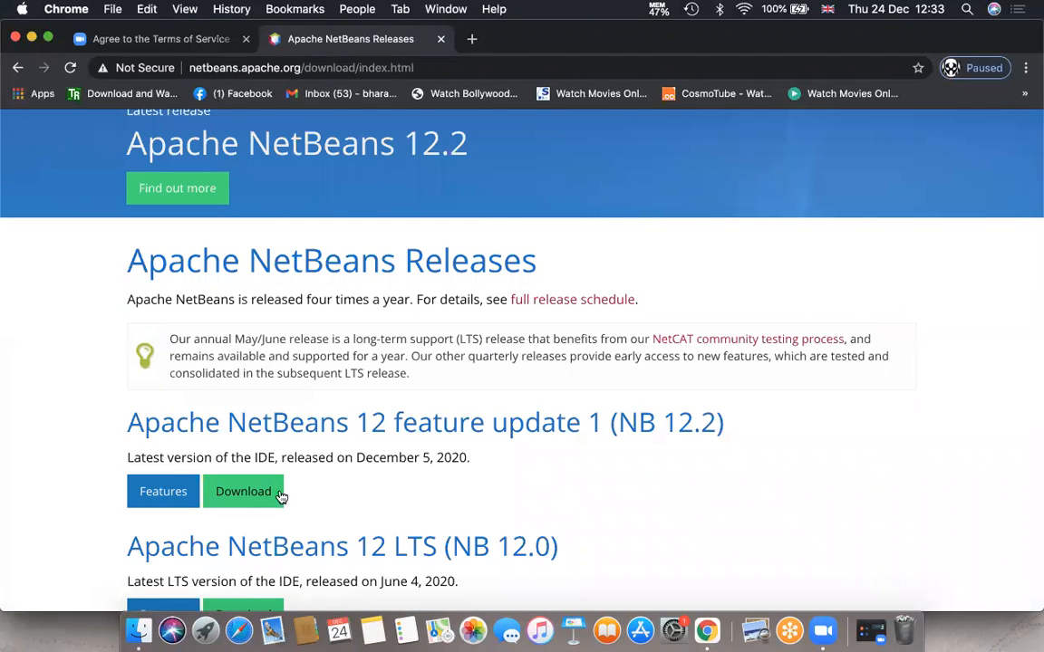
pyautogui.scroll(-1, 334, 491)
pyautogui.scroll(-5, 334, 491)
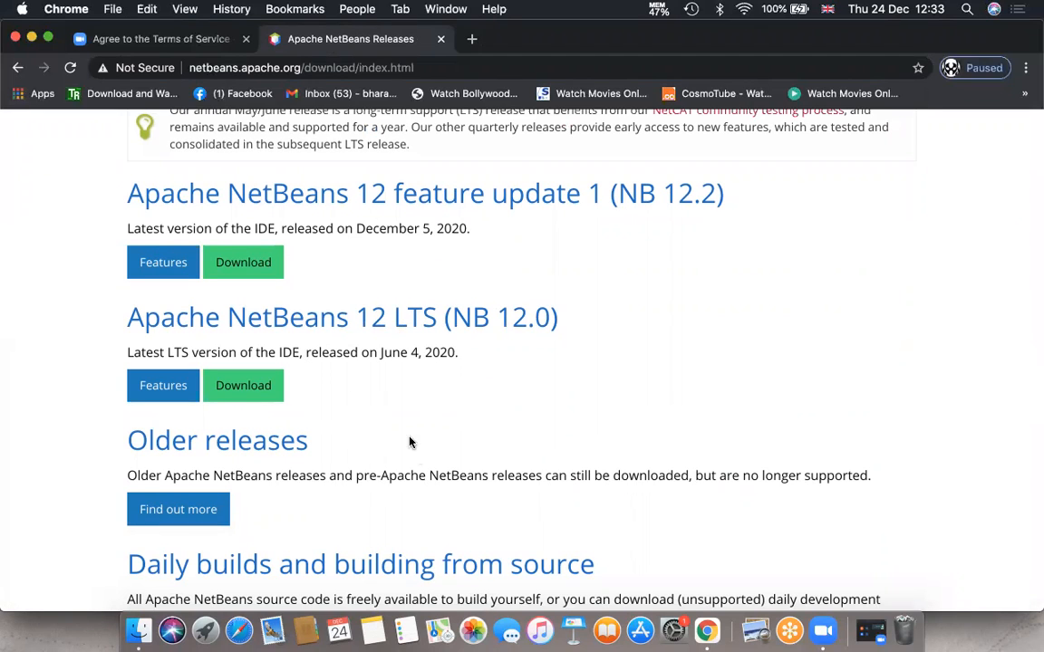
pyautogui.scroll(-3, 354, 505)
pyautogui.scroll(-1, 354, 505)
pyautogui.scroll(-2, 355, 504)
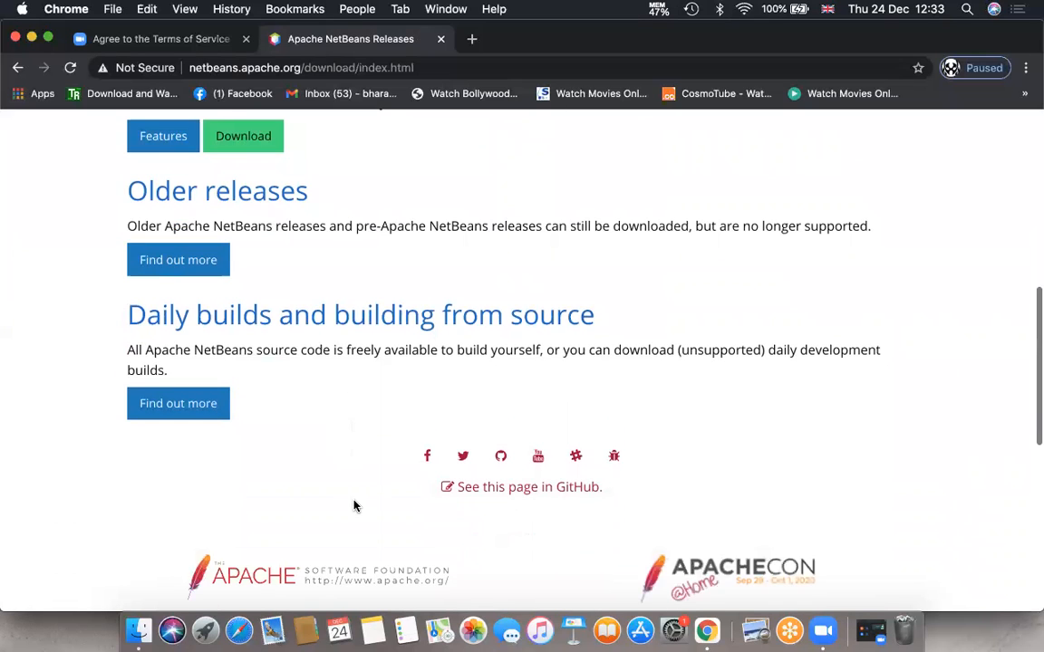
pyautogui.scroll(7, 354, 503)
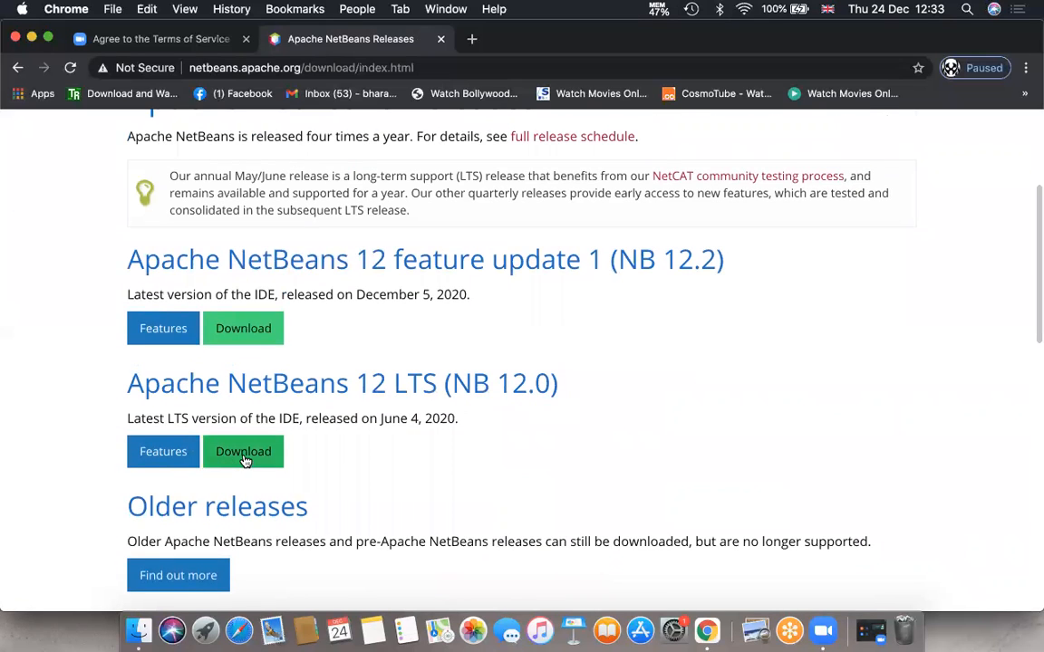
pyautogui.click(244, 457)
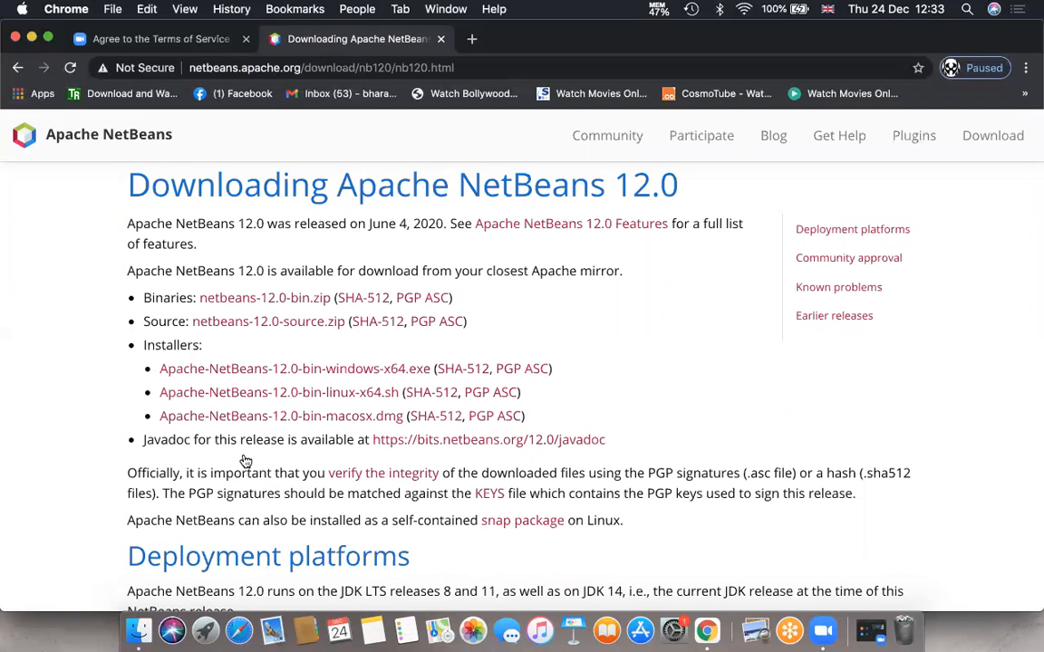
# Download the macOS installer Apache-NetBeans-12.0-bin-macosx.dmg from the suggested mirror site
pyautogui.scroll(-2, 245, 462)
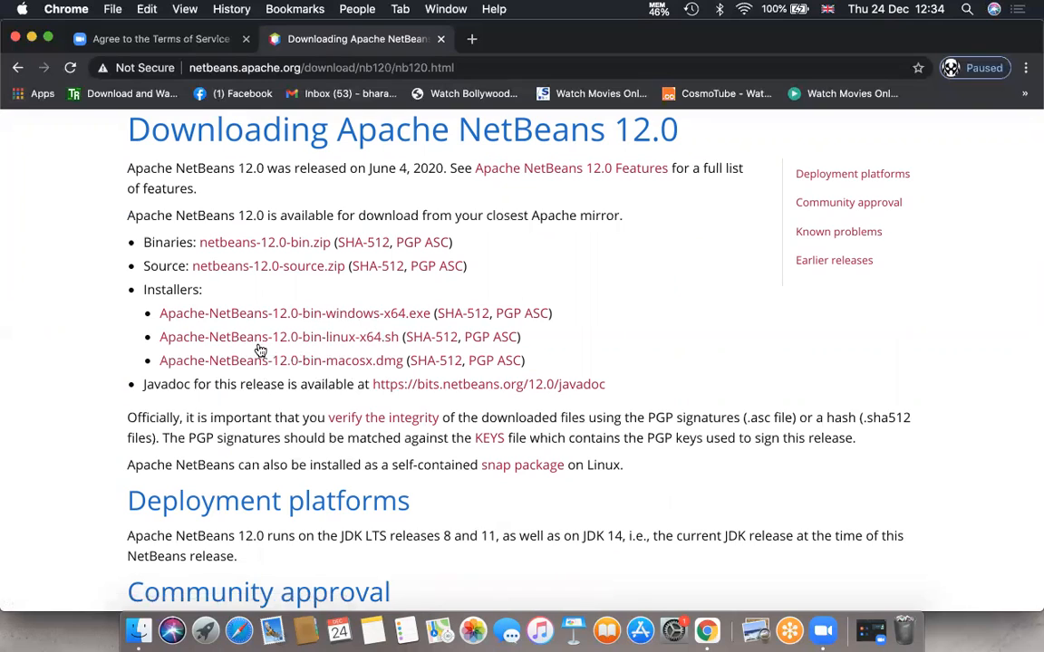
pyautogui.click(352, 366)
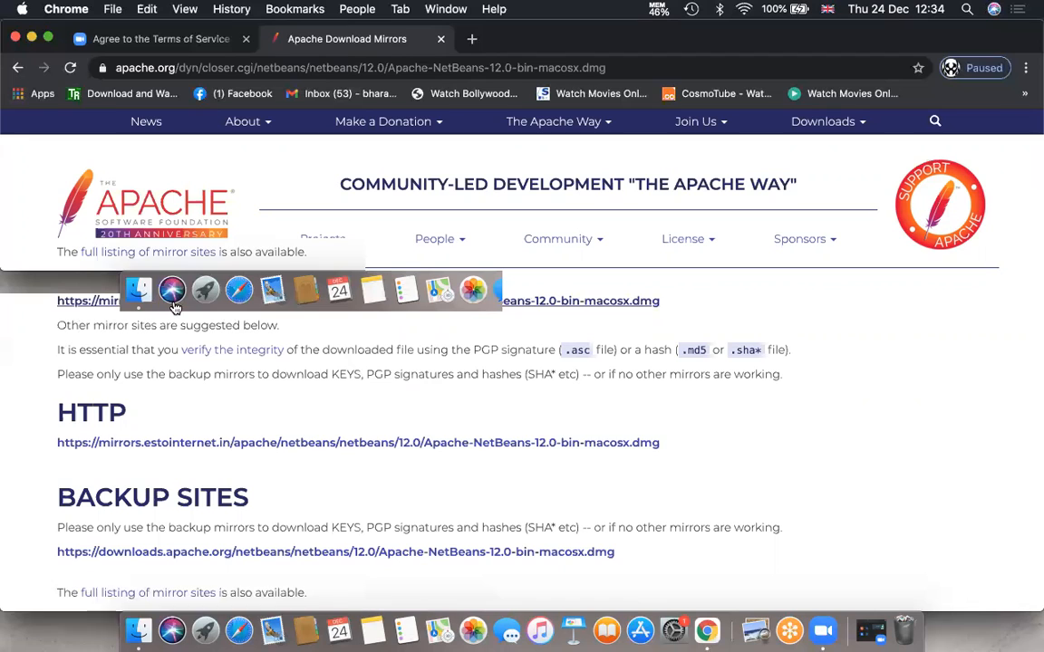
pyautogui.click(224, 303)
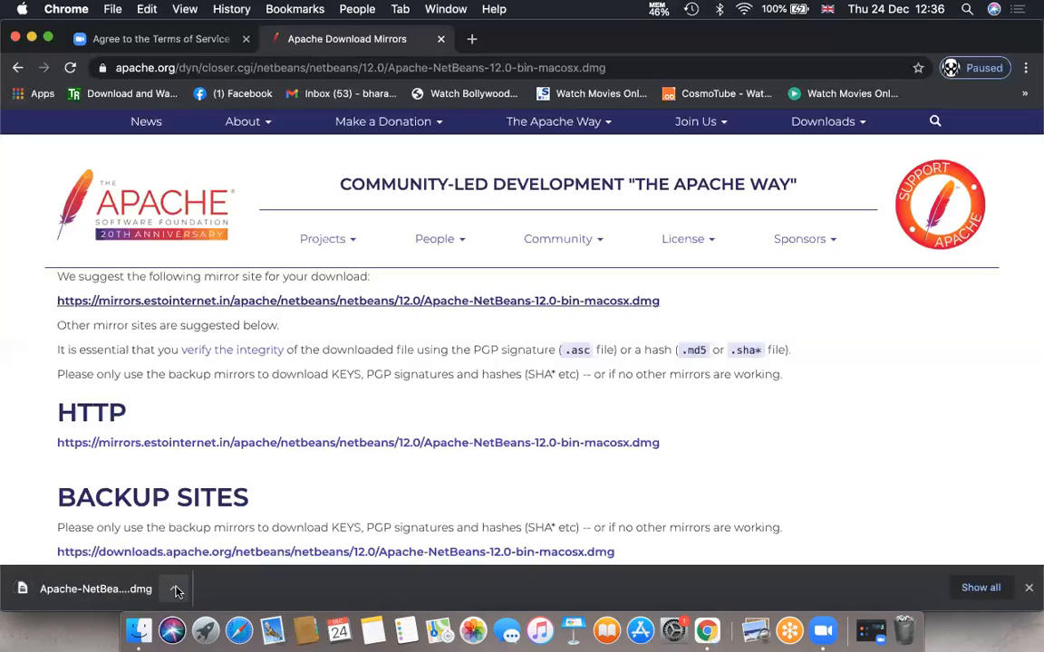
# Open the downloaded Apache-NetBeans-12.0-bin-macosx.dmg from its folder, launch Apache NetBeans 12.0.pkg and allow its compatibility check to run
pyautogui.click(175, 590)
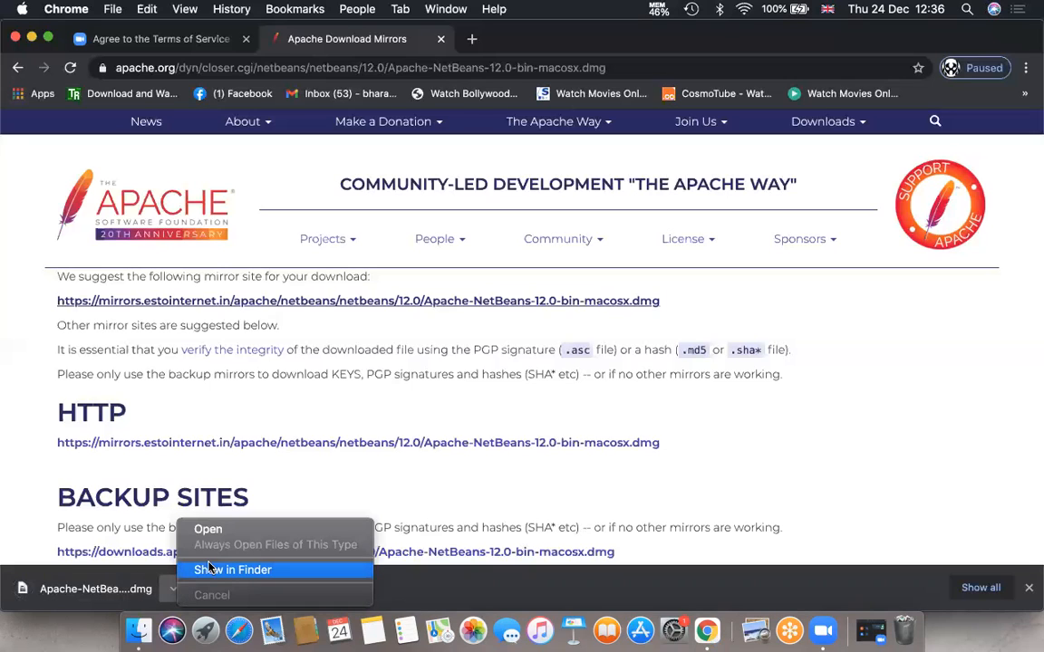
pyautogui.click(231, 570)
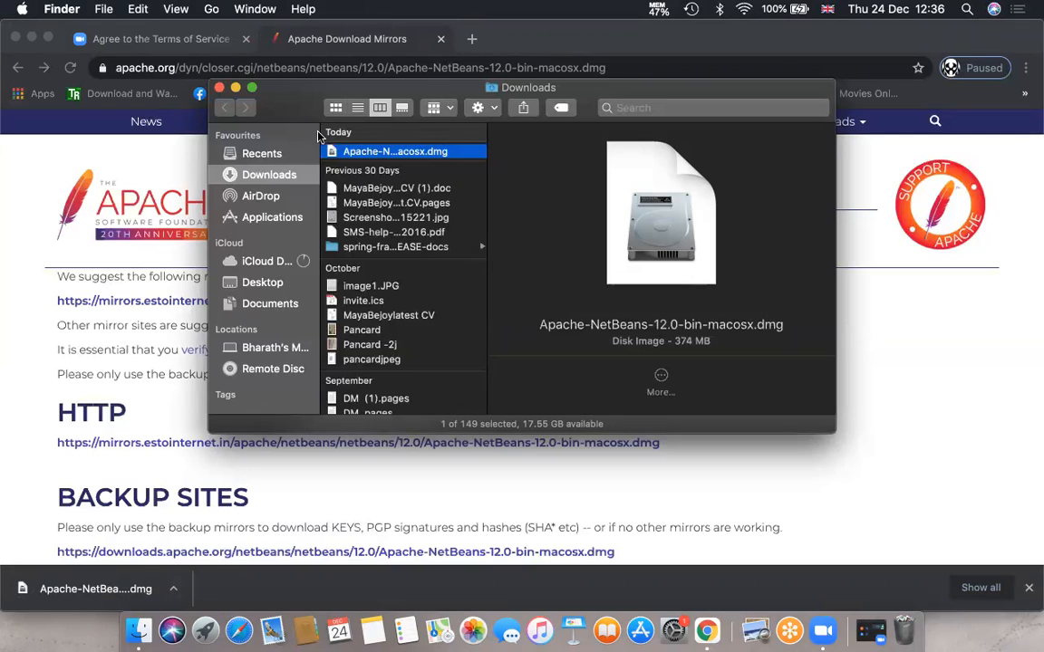
pyautogui.doubleClick(417, 152)
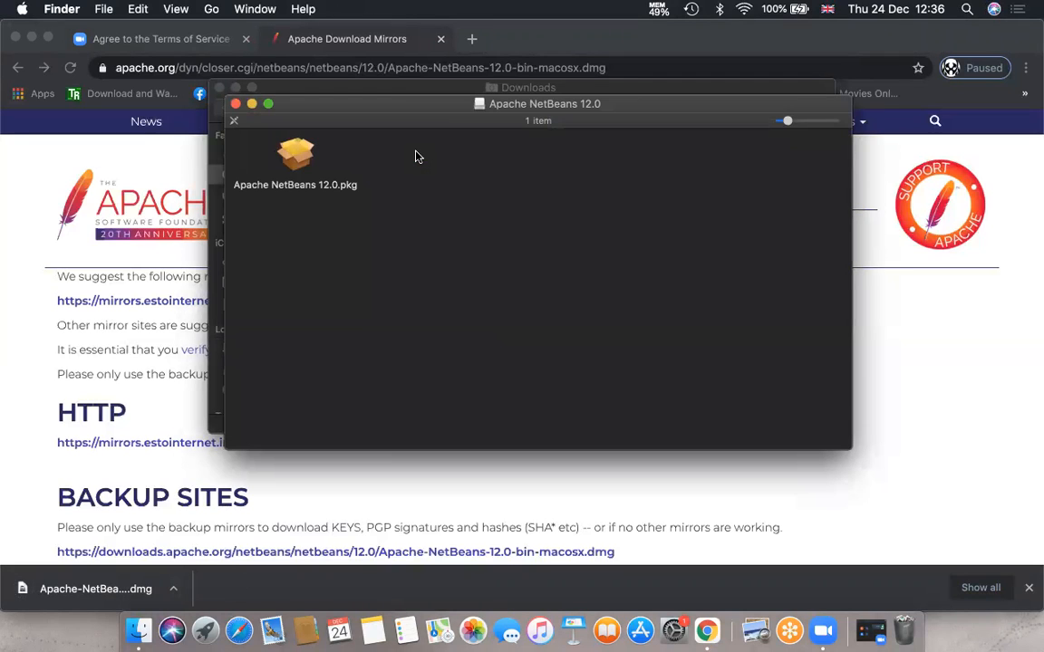
pyautogui.click(299, 156)
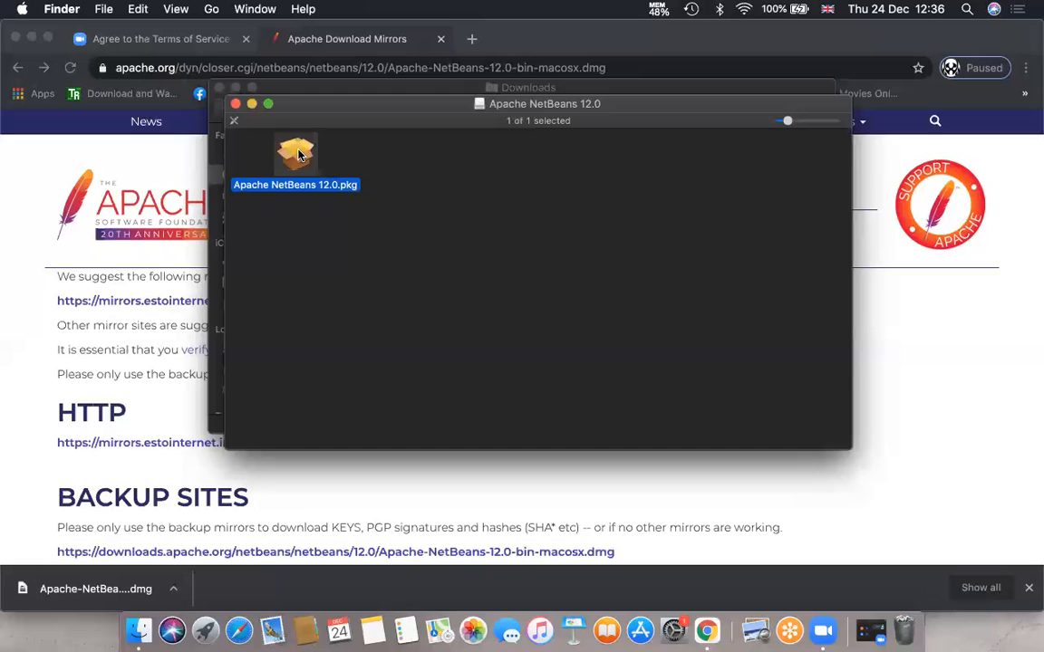
pyautogui.doubleClick(299, 156)
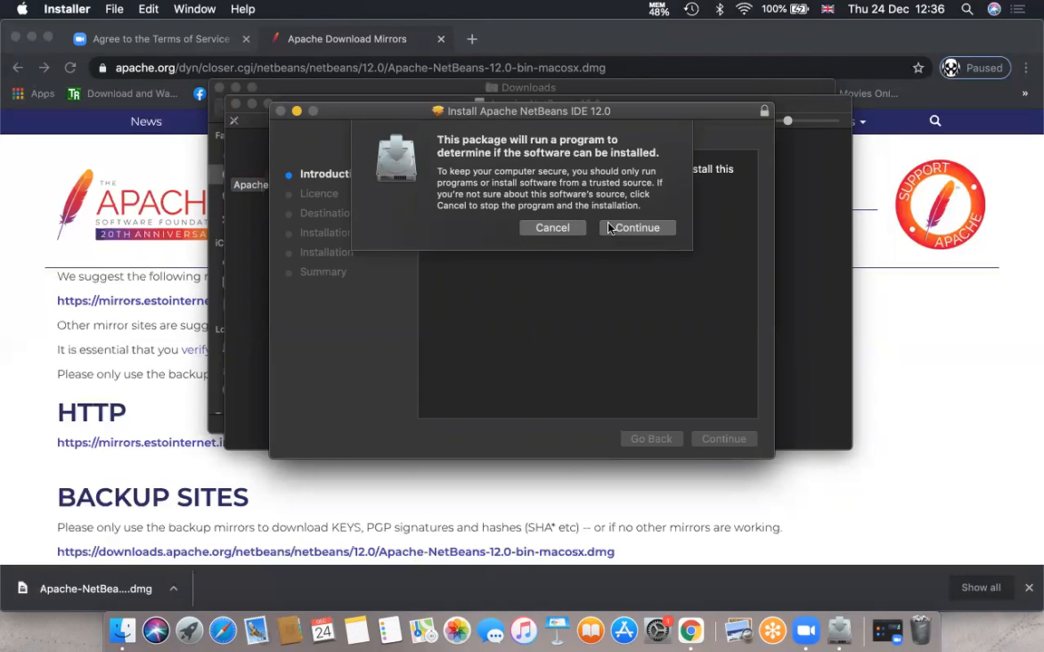
pyautogui.click(637, 229)
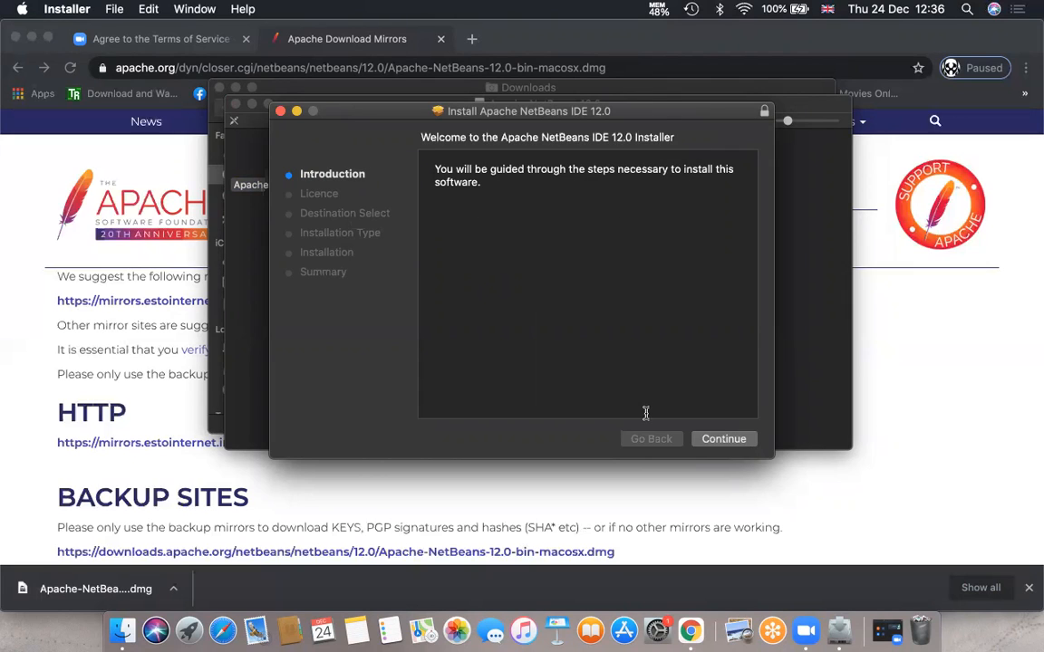
# Proceed past the installer introduction, skim the software licence agreement and agree to its terms
pyautogui.click(737, 439)
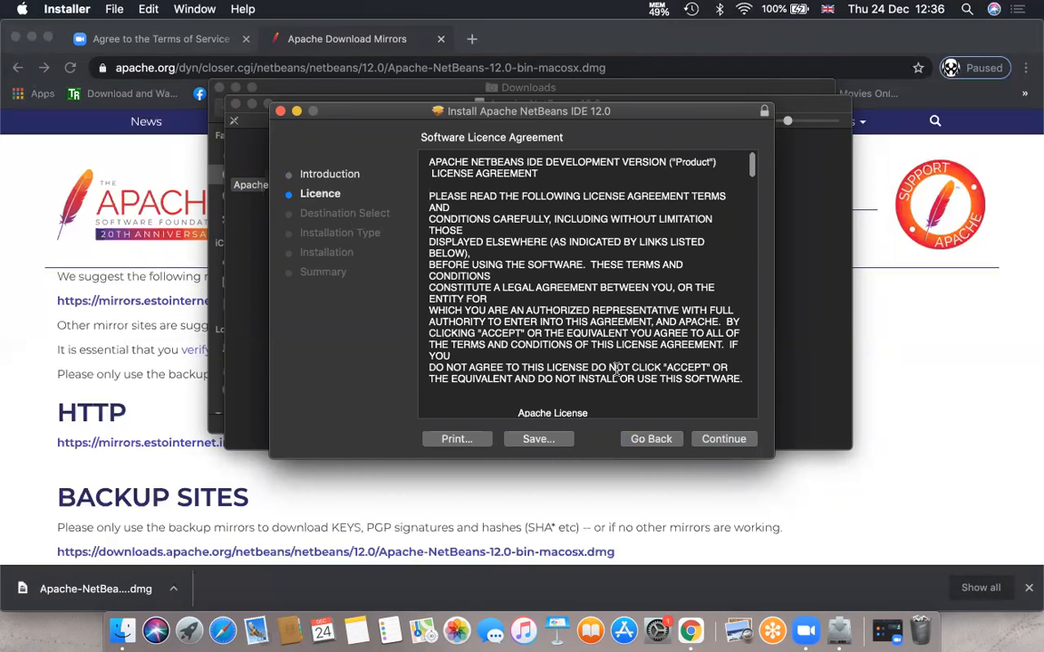
pyautogui.scroll(-10, 618, 374)
pyautogui.scroll(-15, 618, 374)
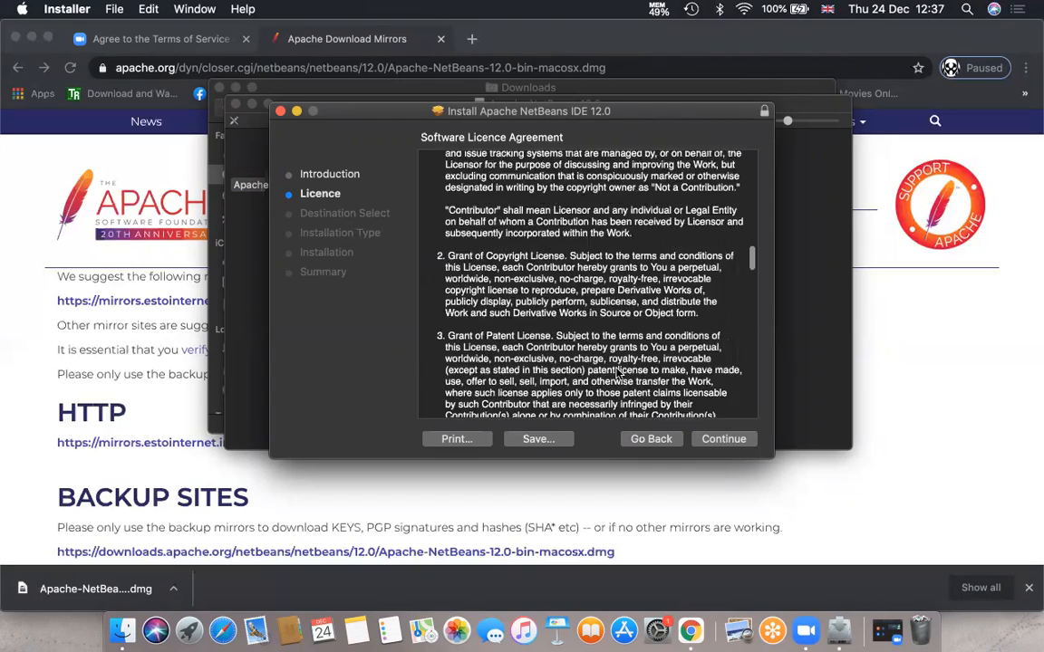
pyautogui.scroll(-15, 618, 373)
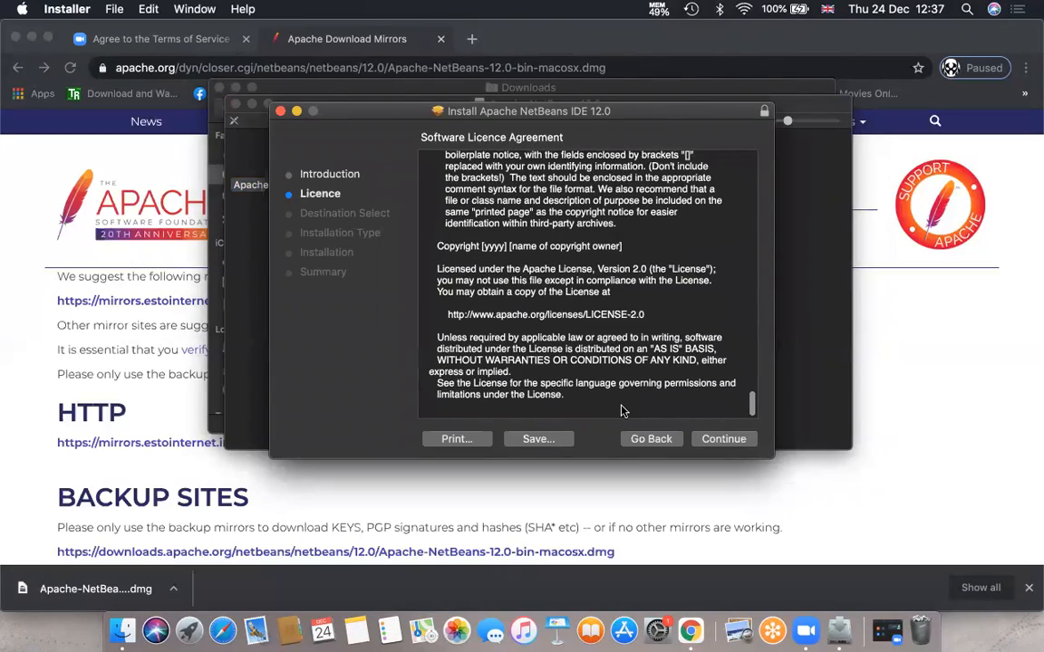
pyautogui.scroll(1, 623, 411)
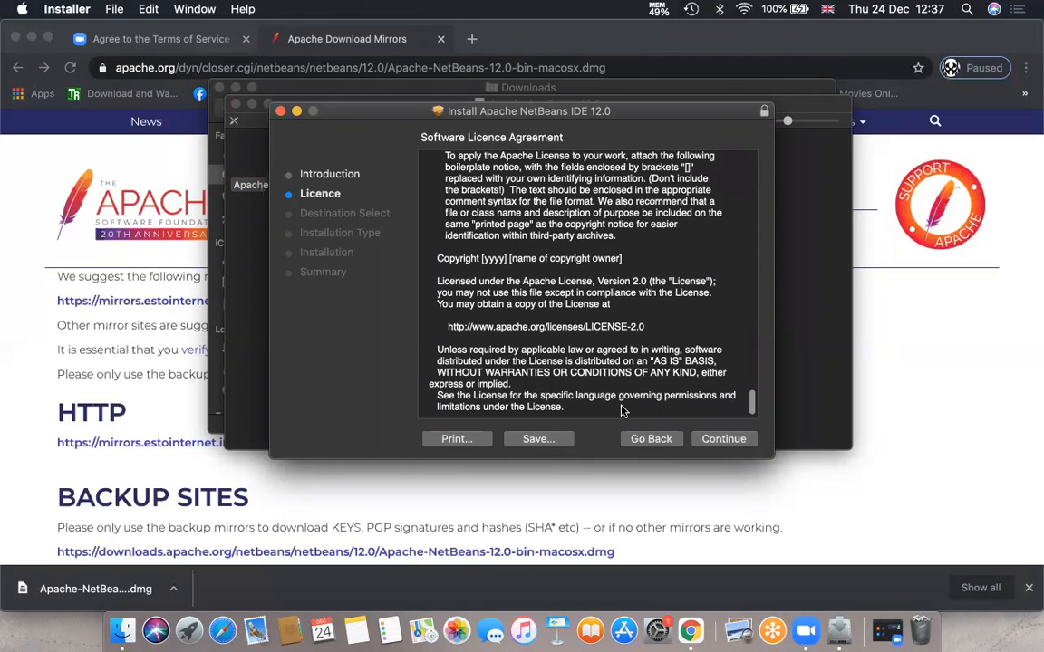
pyautogui.scroll(10, 621, 411)
pyautogui.scroll(10, 624, 411)
pyautogui.scroll(10, 624, 412)
pyautogui.scroll(10, 622, 412)
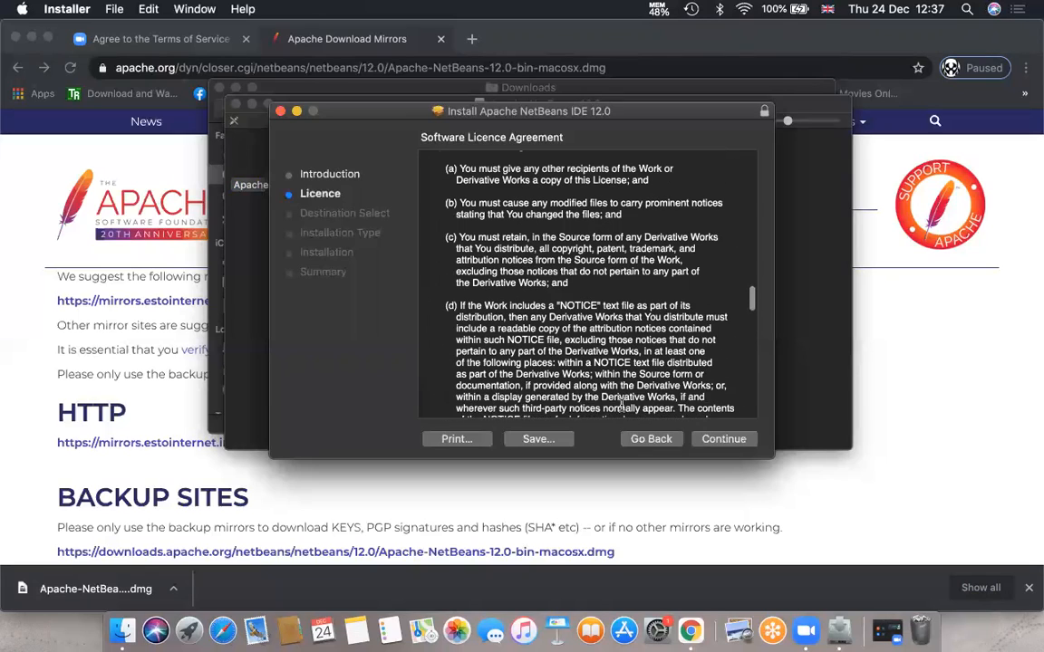
pyautogui.click(723, 439)
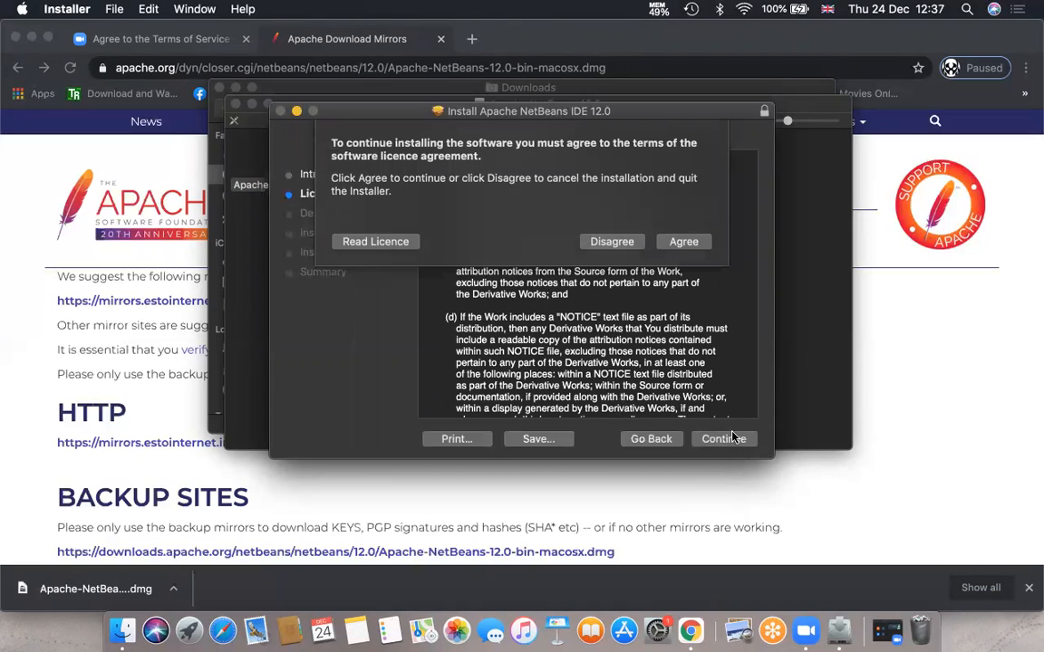
pyautogui.click(682, 242)
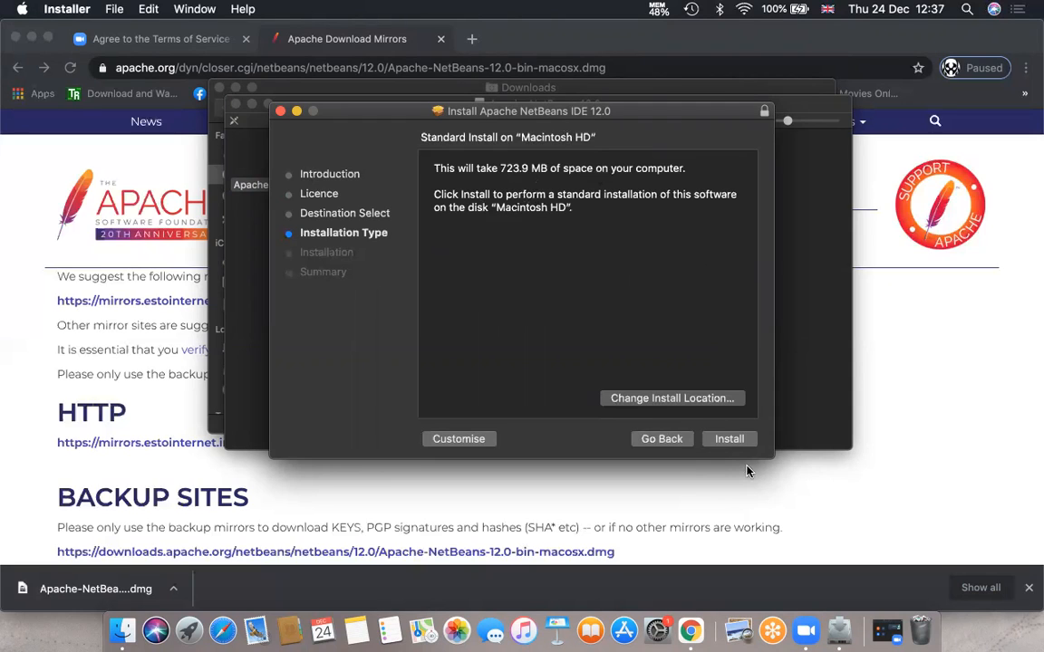
# Run the standard installation on Macintosh HD, authorise it with the account password, and close the finished installer
pyautogui.click(729, 440)
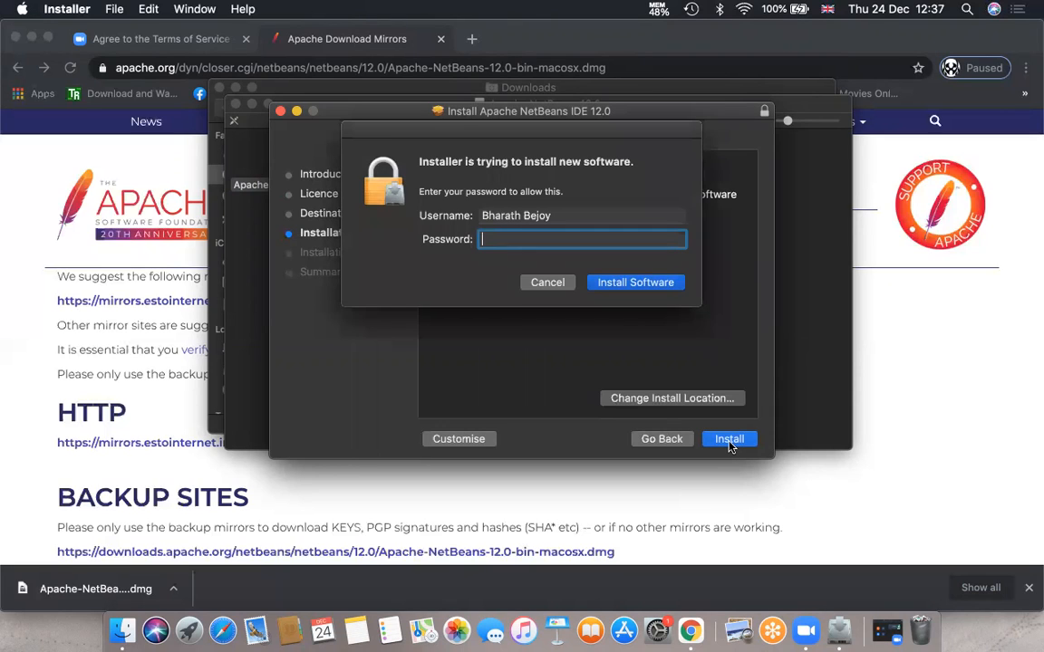
pyautogui.write('••••••••')
pyautogui.click(650, 289)
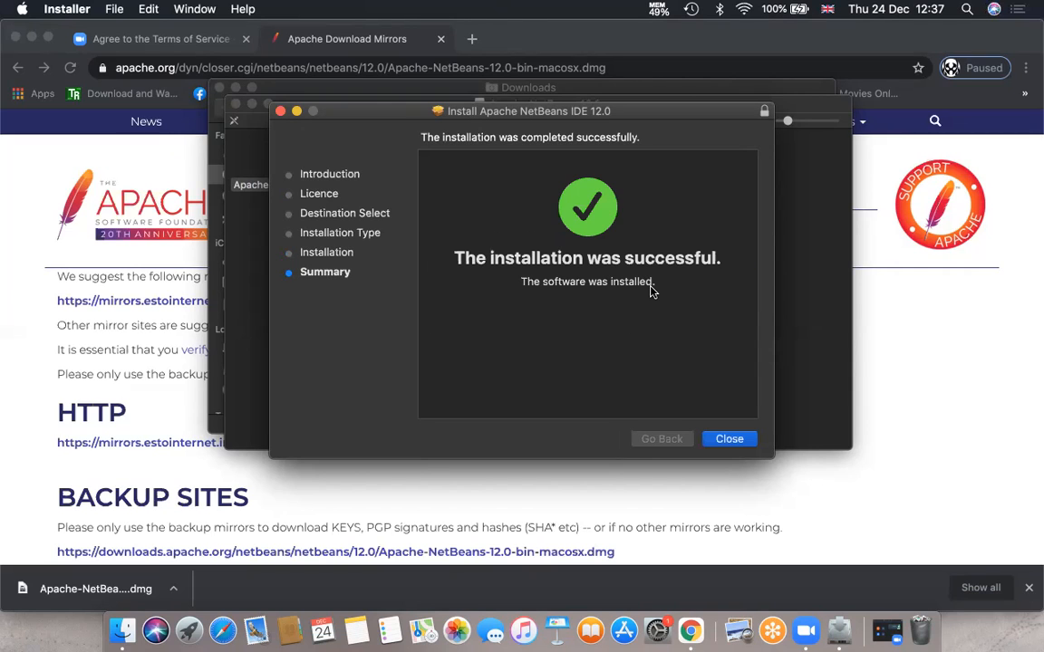
pyautogui.click(732, 440)
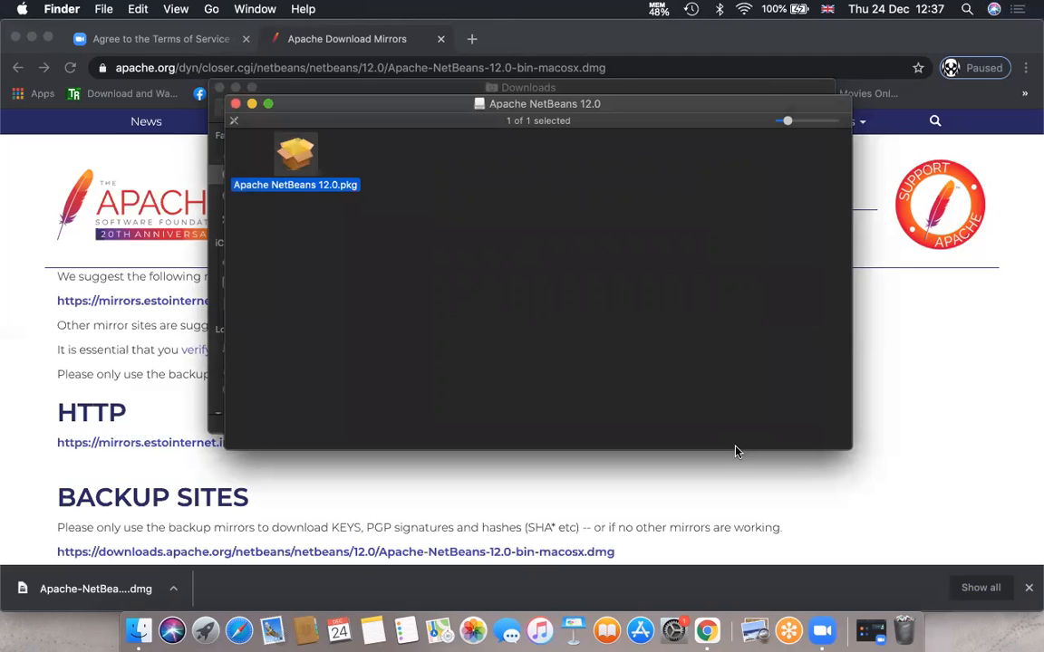
# Close the disk image window and open the NetBeans folder inside Applications
pyautogui.click(235, 104)
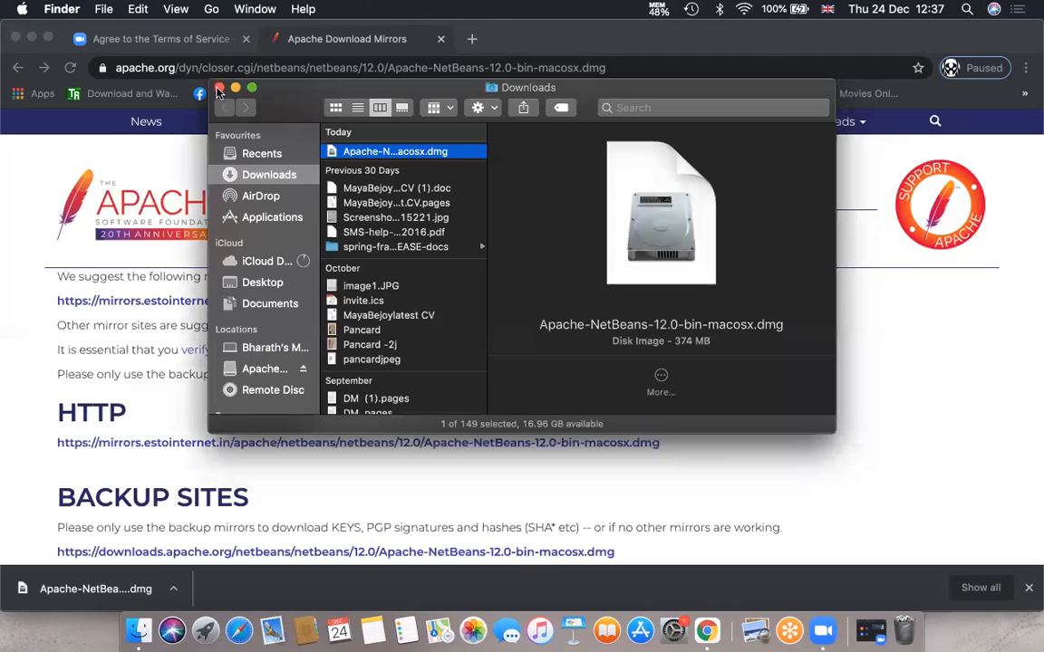
pyautogui.click(271, 218)
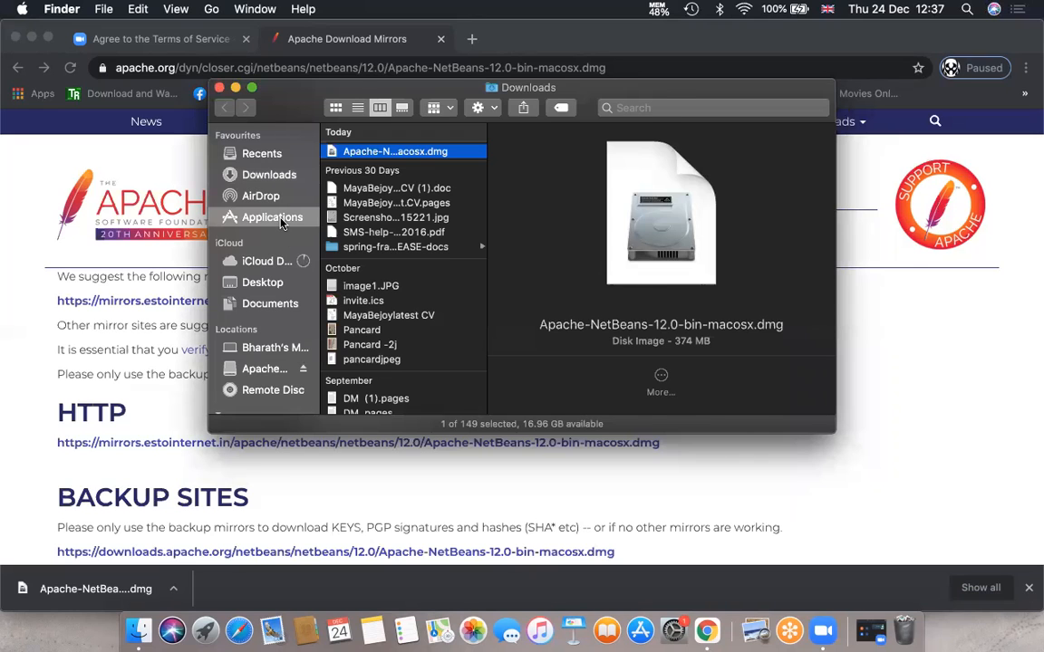
pyautogui.scroll(10, 461, 330)
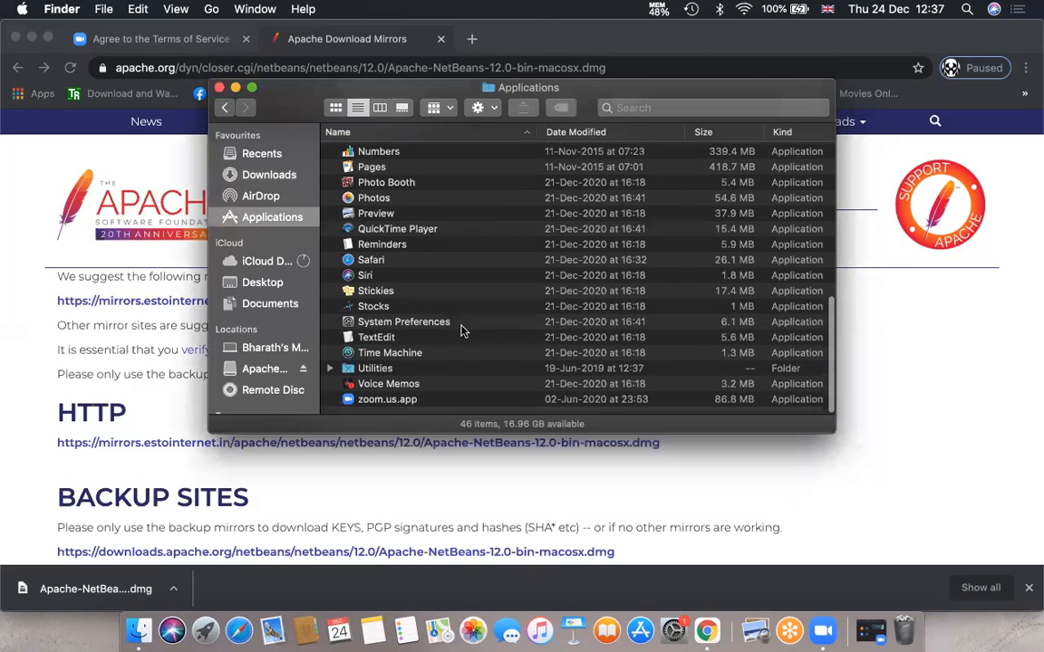
pyautogui.scroll(2, 460, 331)
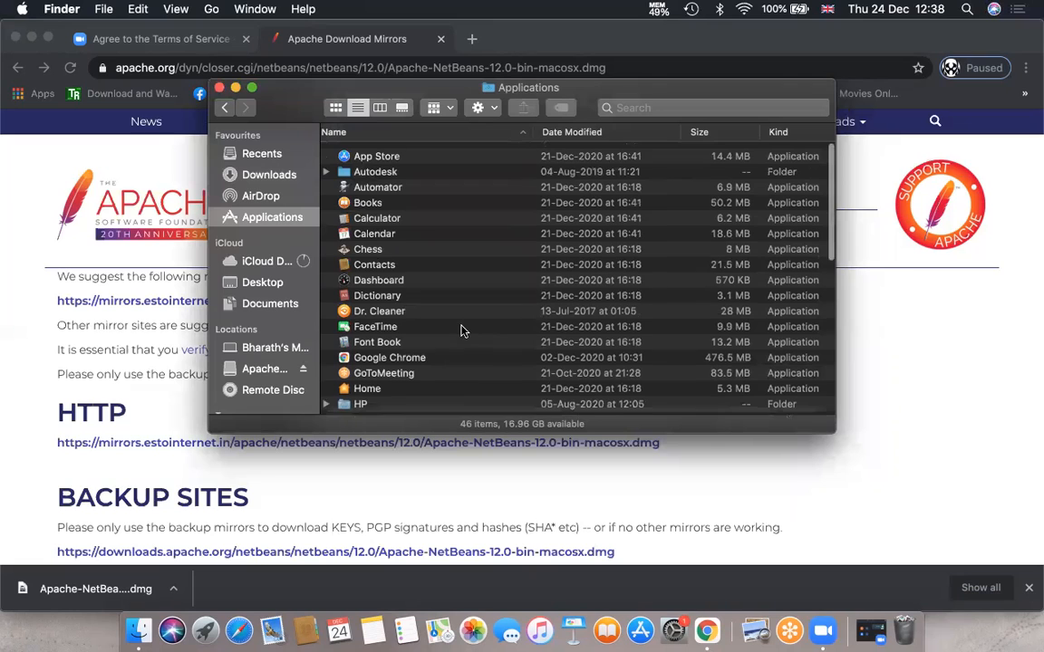
pyautogui.scroll(-3, 460, 331)
pyautogui.scroll(-5, 460, 331)
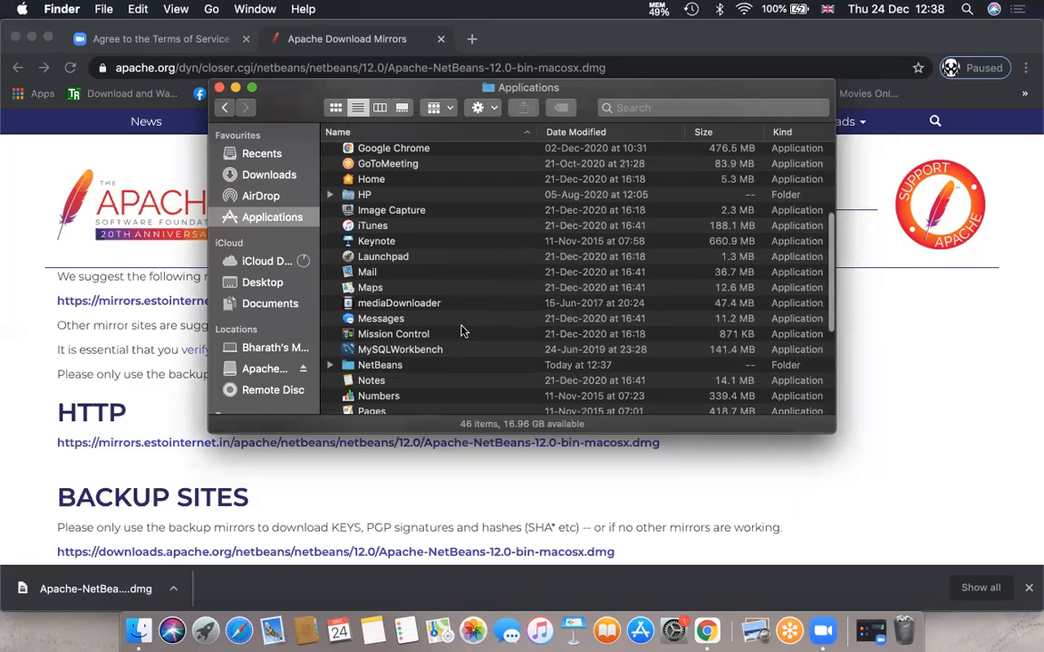
pyautogui.doubleClick(382, 365)
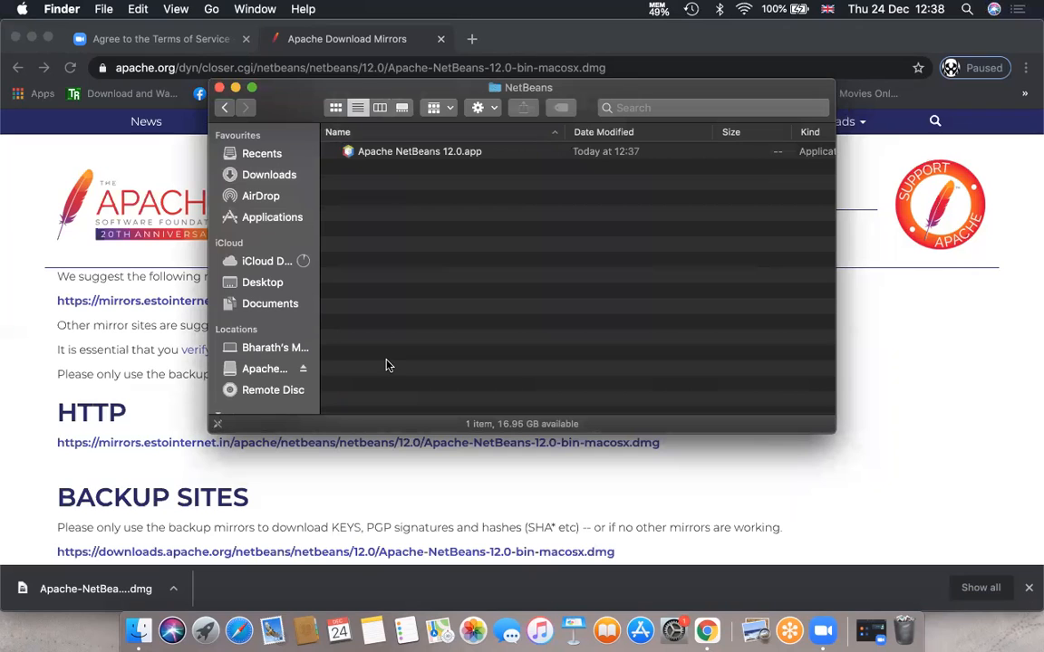
# Launch Apache NetBeans 12.0.app and accept importing the settings from the previous NetBeans 8.0.2 version
pyautogui.click(426, 152)
pyautogui.doubleClick(425, 153)
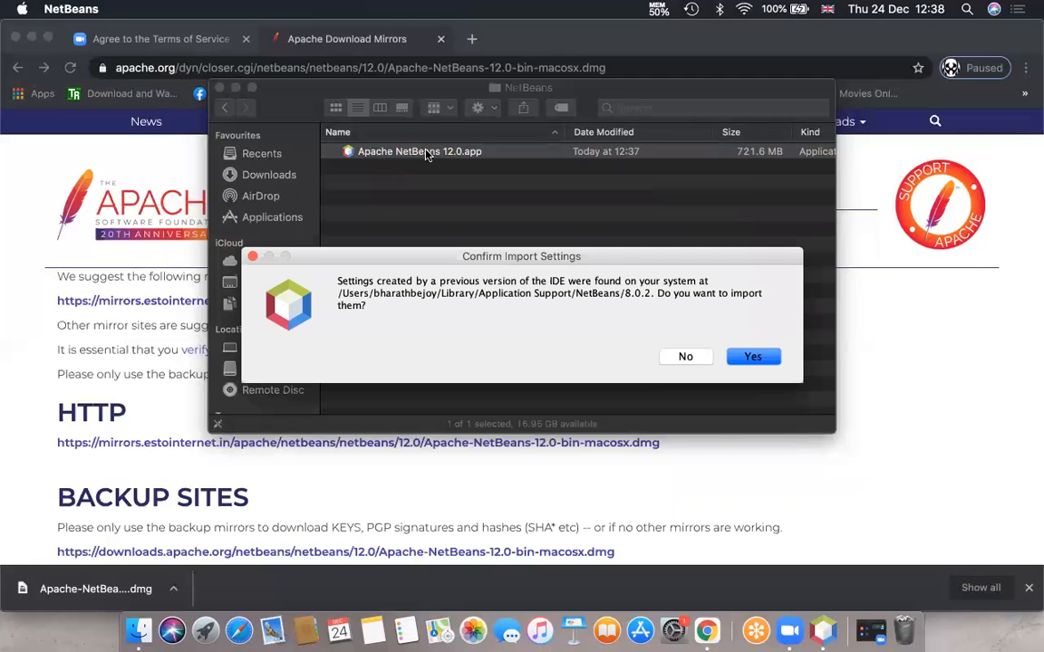
pyautogui.click(752, 361)
pyautogui.click(750, 359)
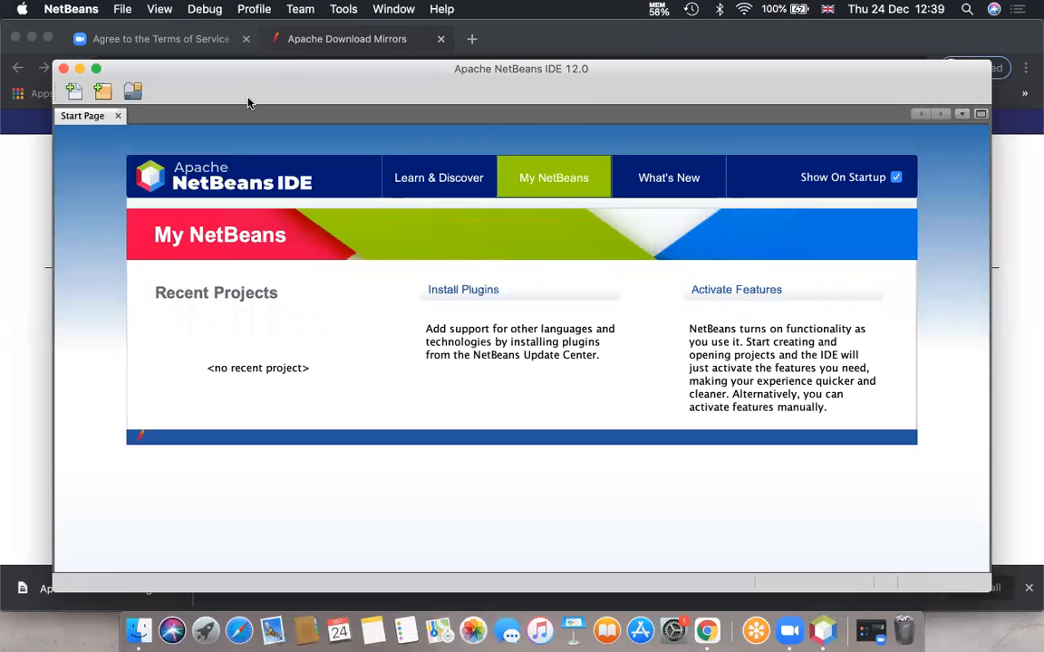
# Make the NetBeans window full screen and start a new Java Application project in the Java with Gradle category
pyautogui.click(94, 67)
pyautogui.moveTo(192, 9)
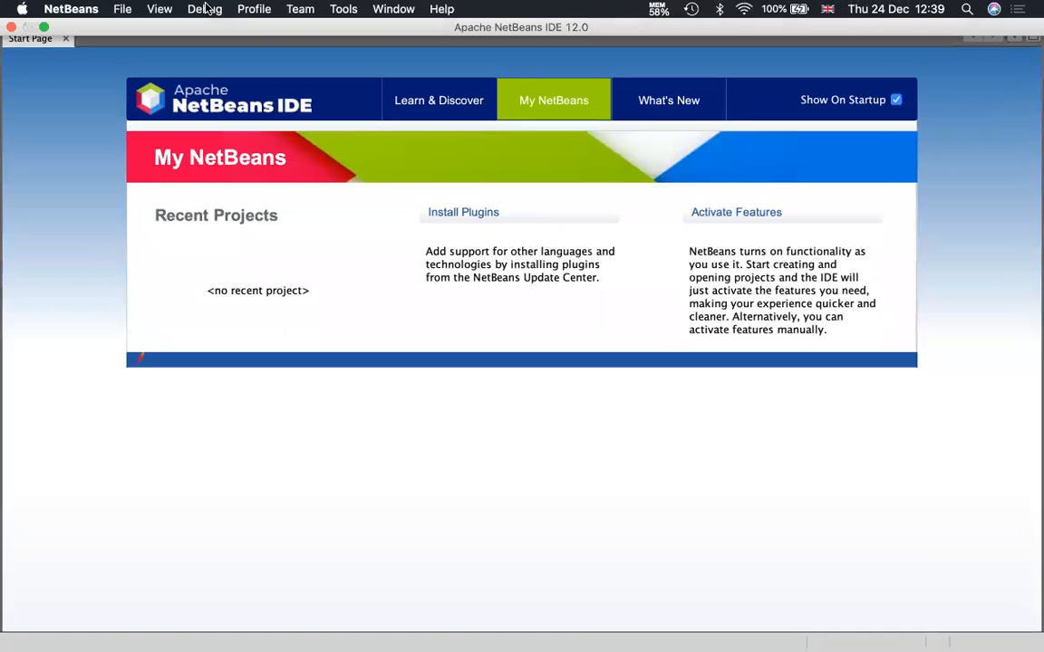
pyautogui.click(120, 11)
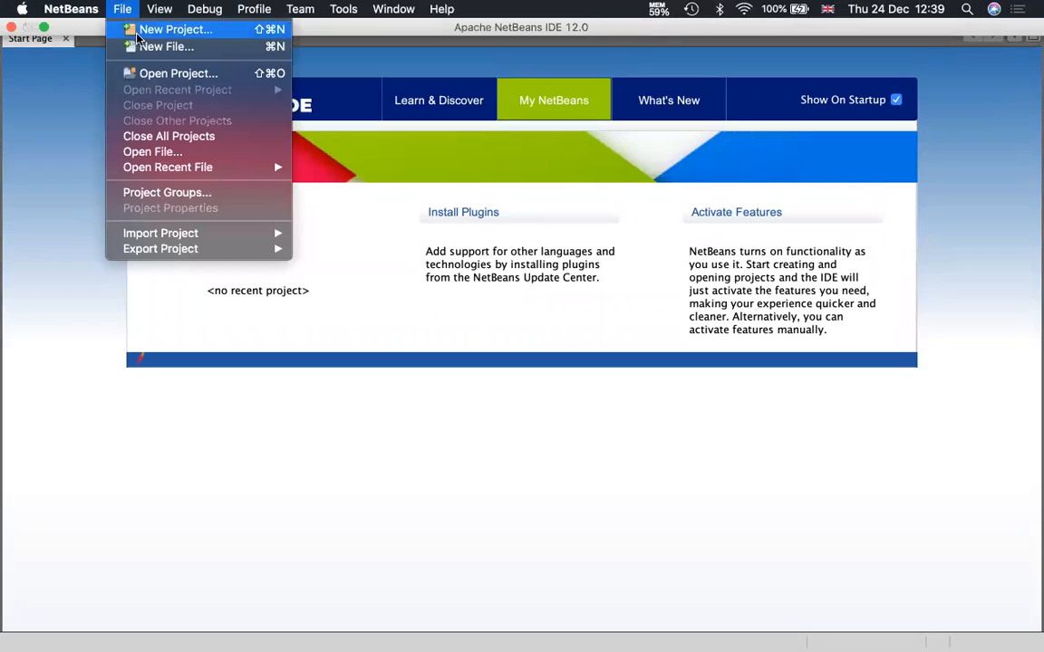
pyautogui.click(136, 29)
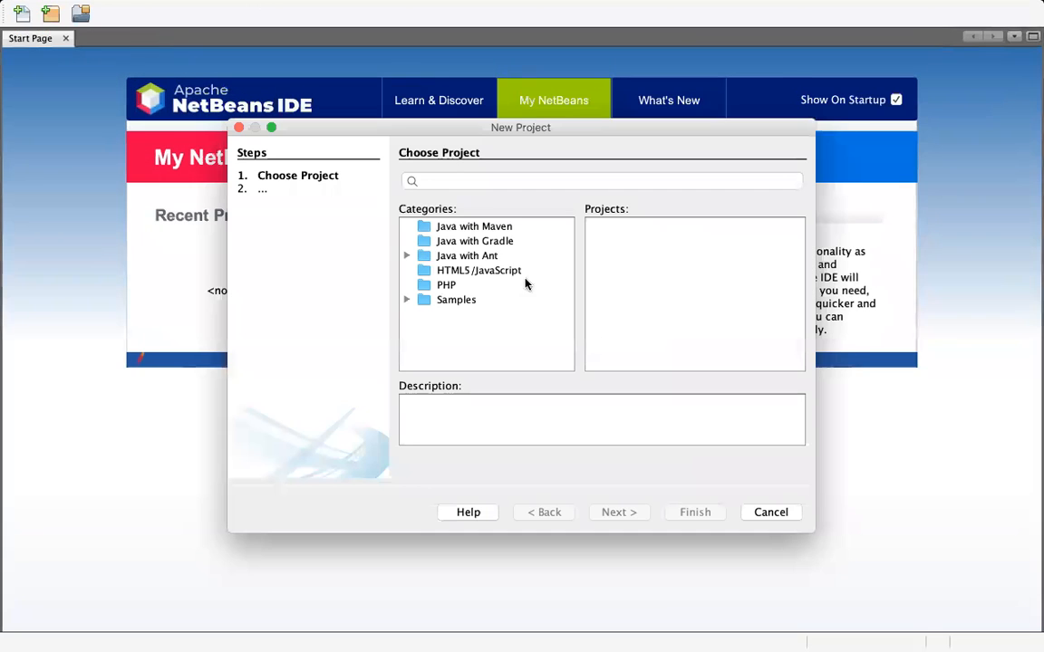
pyautogui.click(487, 243)
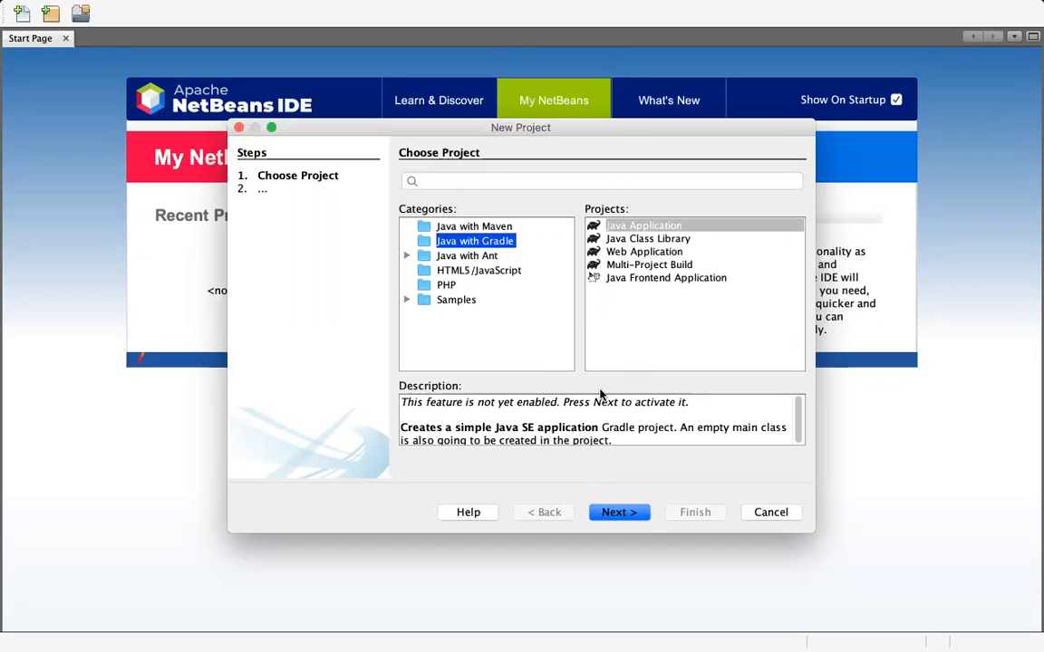
pyautogui.click(689, 225)
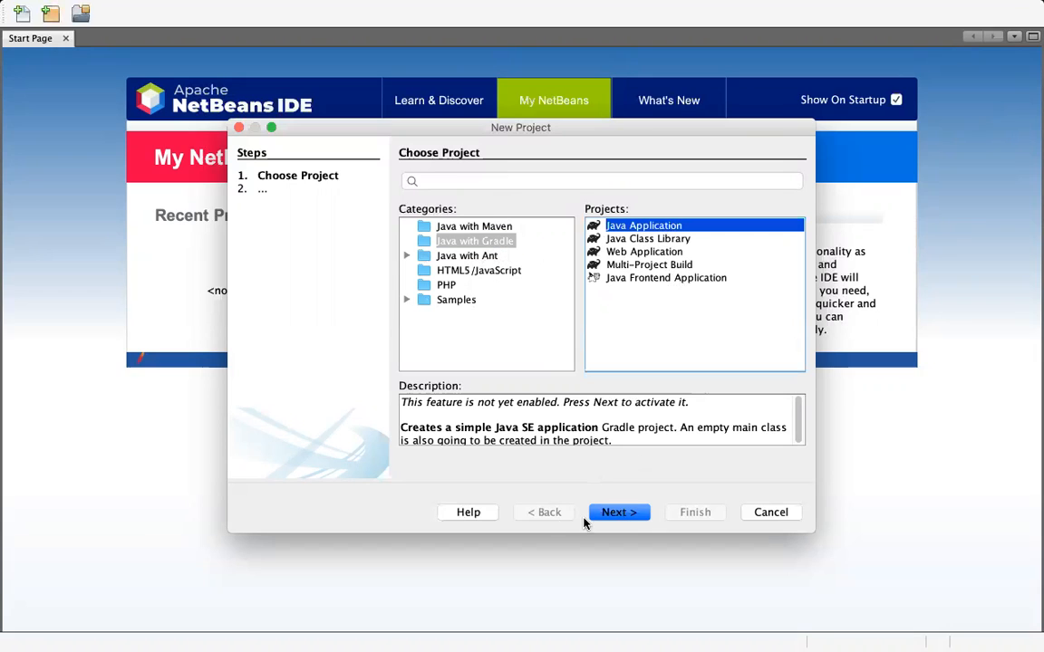
pyautogui.click(616, 515)
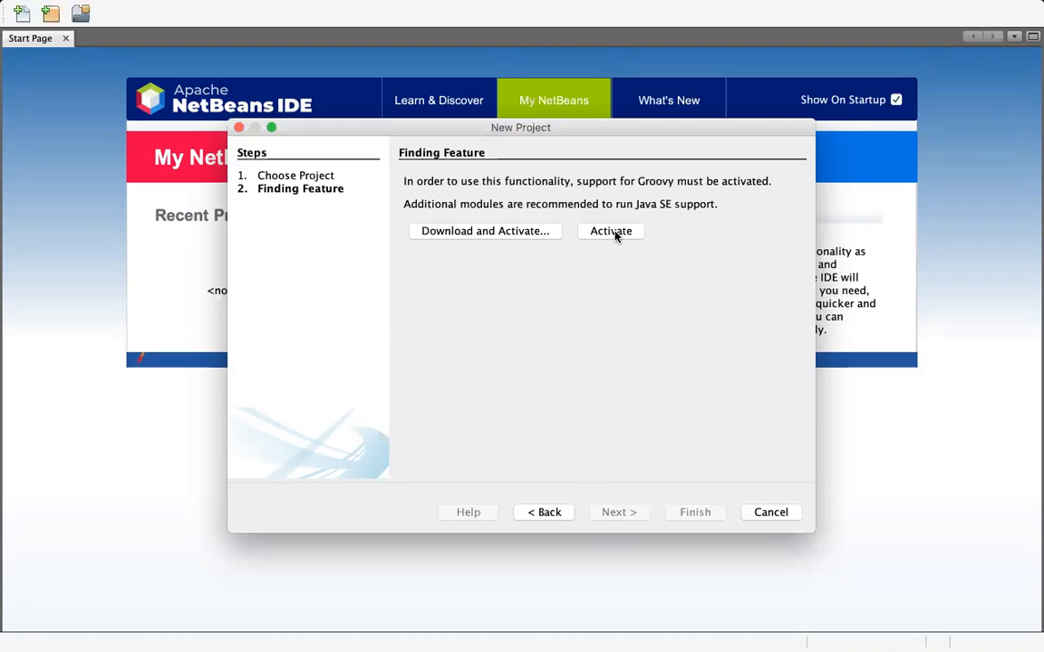
# Download and activate the required Java support, accepting the licence terms and installing the nb-javac Java editing support library plugin
pyautogui.click(535, 231)
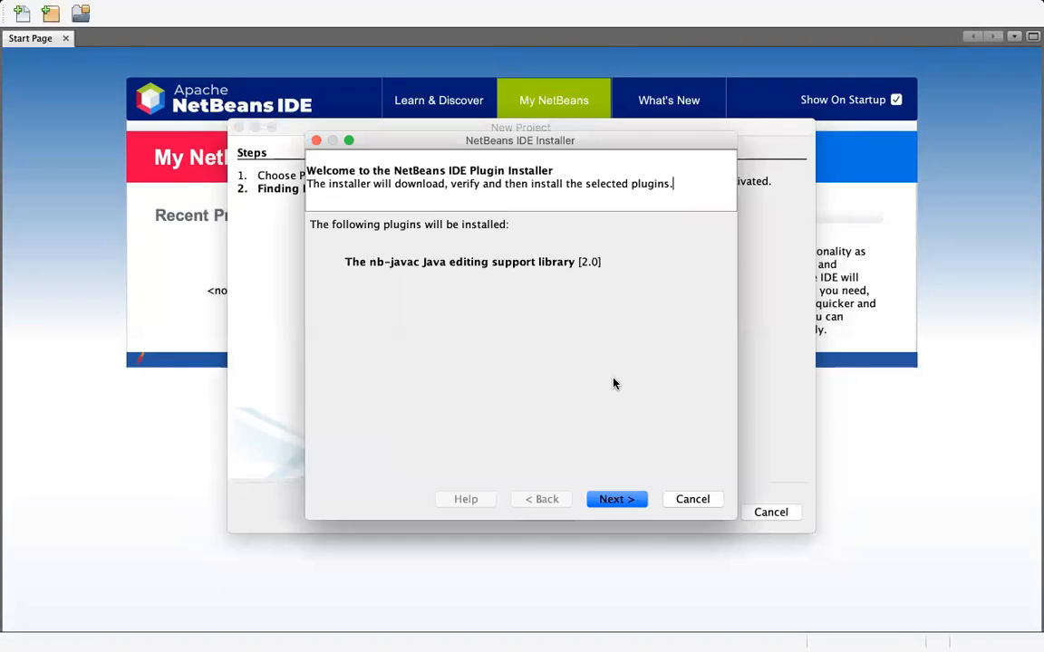
pyautogui.click(606, 502)
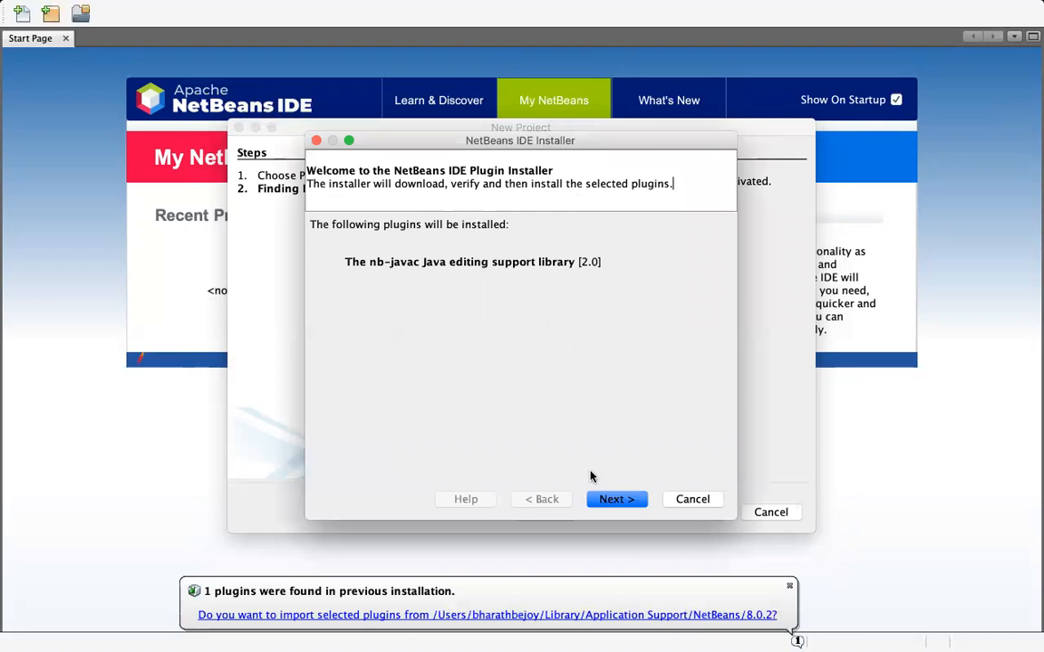
pyautogui.click(620, 503)
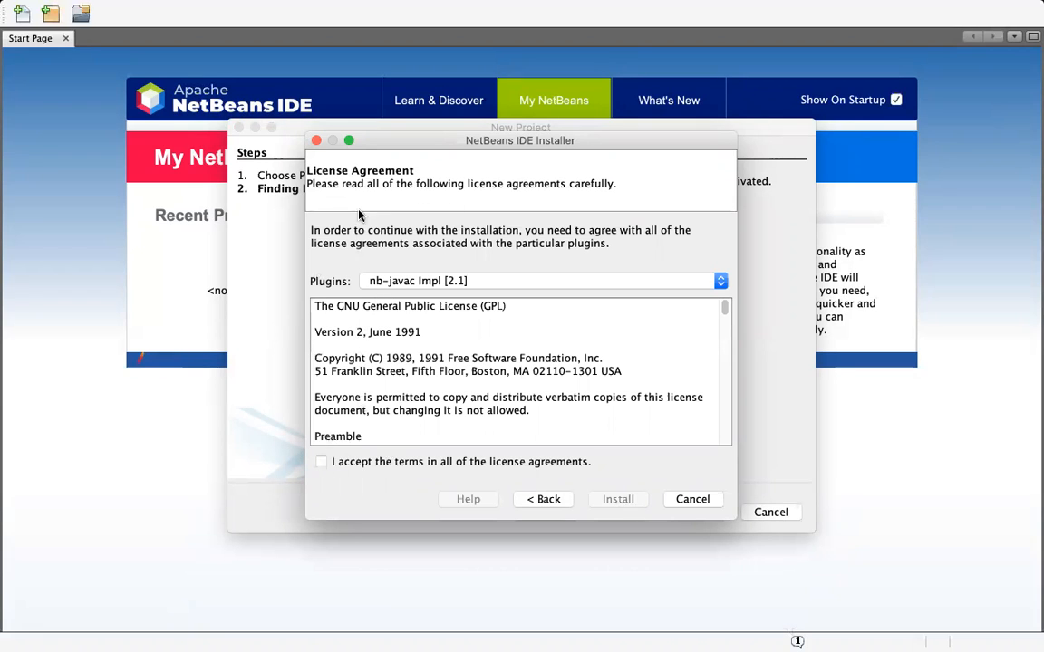
pyautogui.click(320, 463)
pyautogui.click(617, 501)
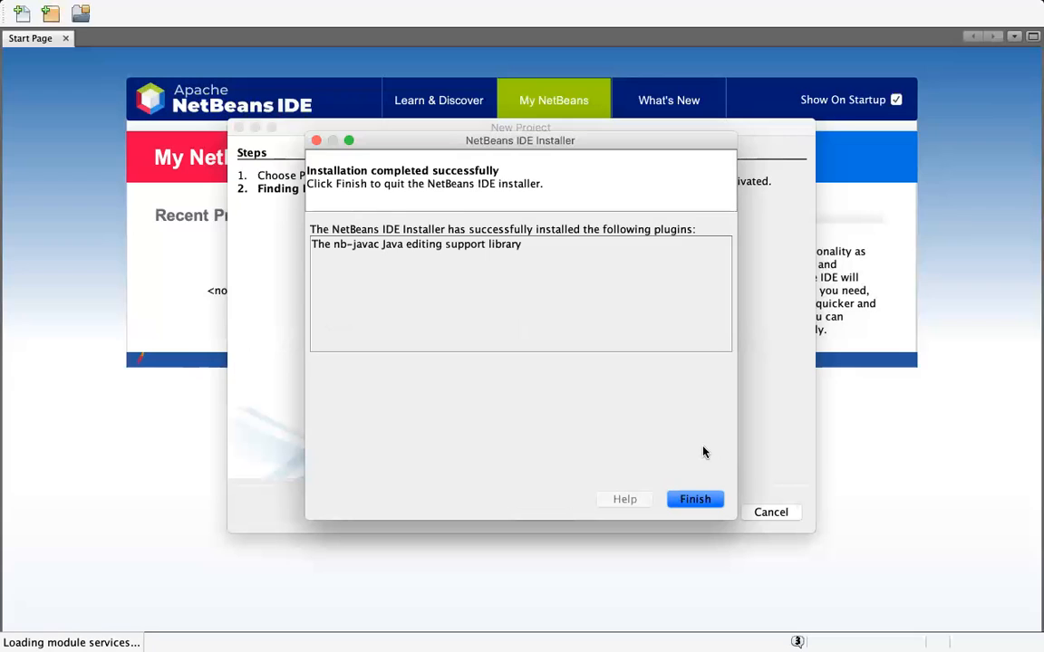
pyautogui.click(690, 500)
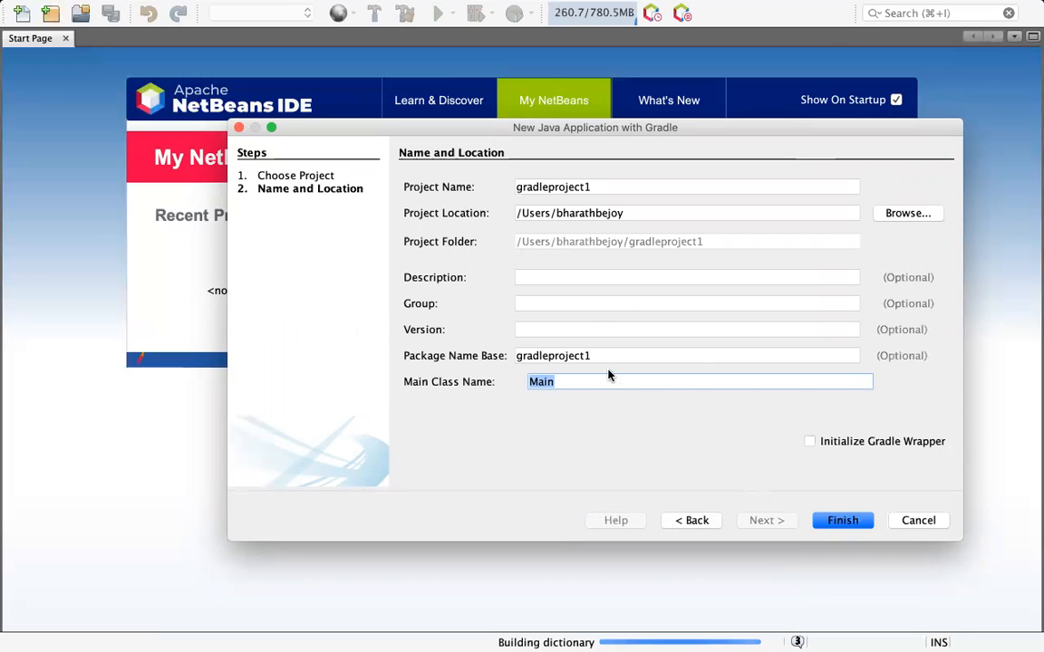
# Create the Gradle project with the main class name Hello, agreeing to install the required Gradle version 6.3
pyautogui.click(566, 381)
pyautogui.press('BackSpace')
pyautogui.press('BackSpace')
pyautogui.press('BackSpace')
pyautogui.press('BackSpace')
pyautogui.write('Hello')
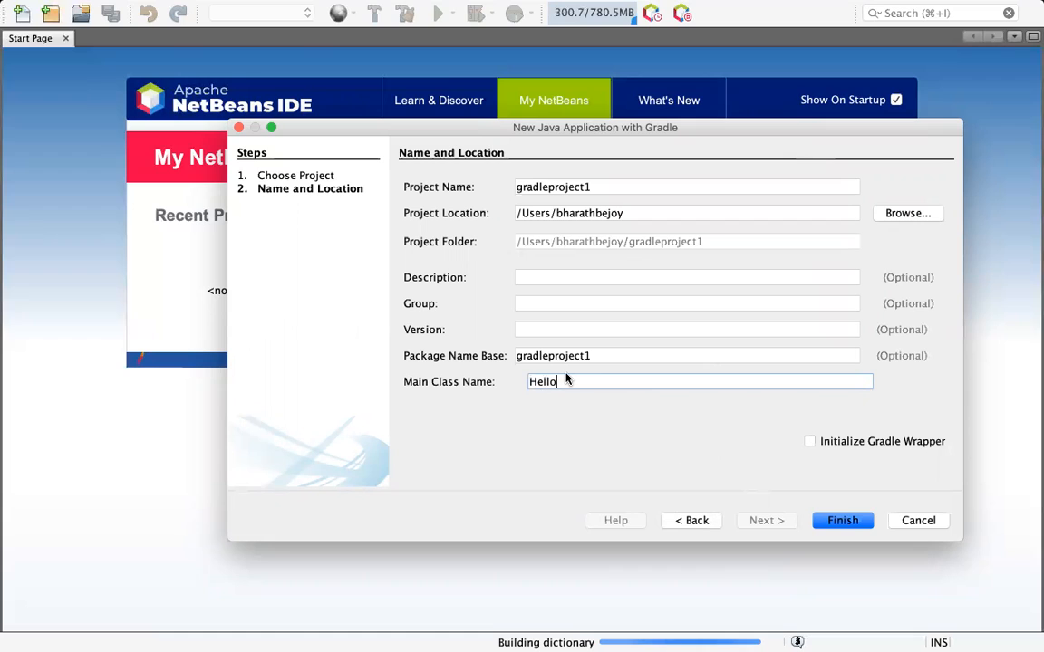
pyautogui.click(818, 523)
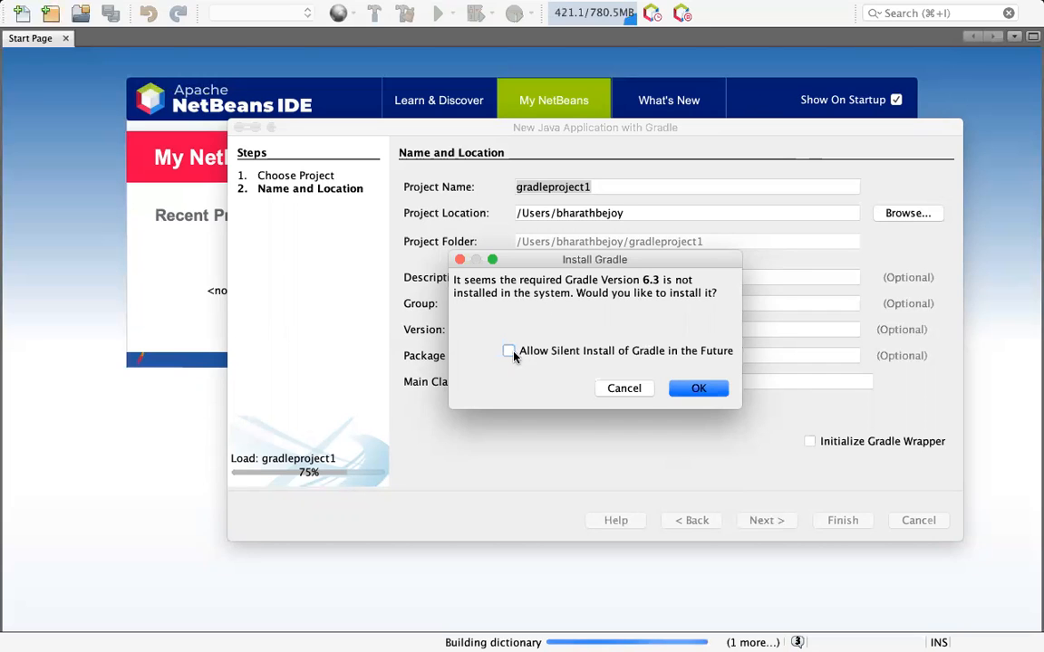
pyautogui.click(697, 390)
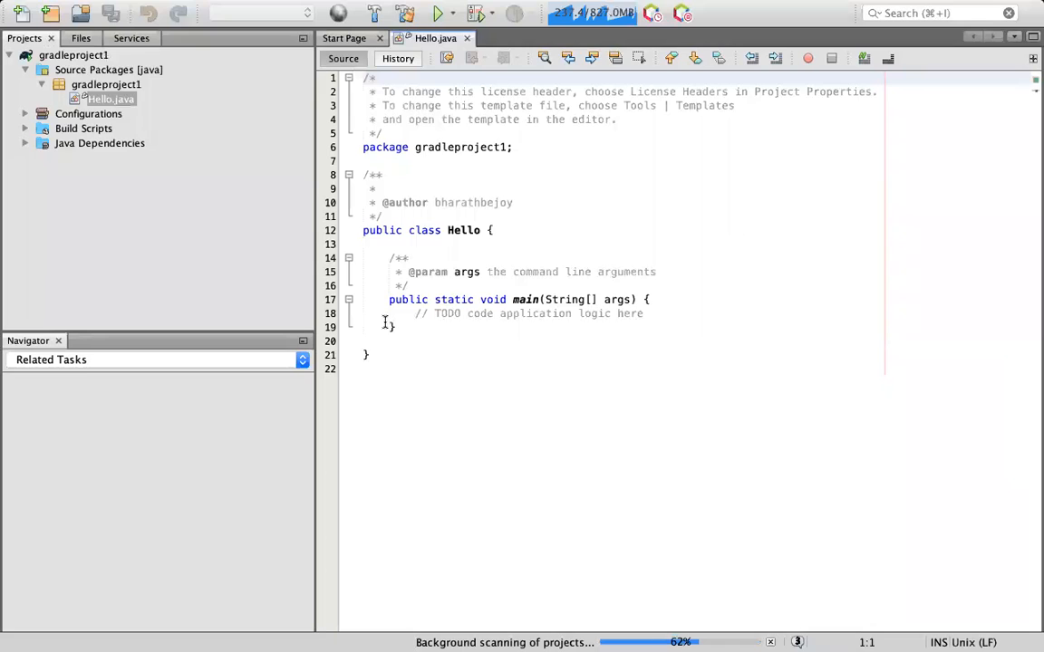
# Replace the TODO comment in main with System.out.println("Welcome to the installation video"); and insert a blank line above it
pyautogui.moveTo(411, 317); pyautogui.dragTo(664, 313)
pyautogui.press('BackSpace')
pyautogui.write('S')
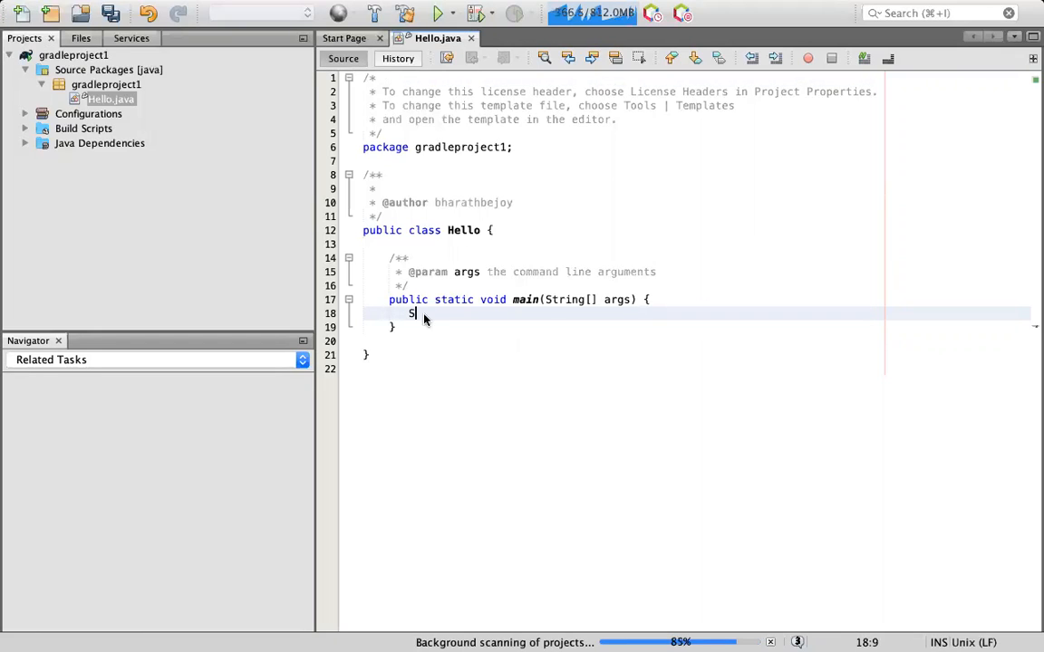
pyautogui.write('ystem.out.println()')
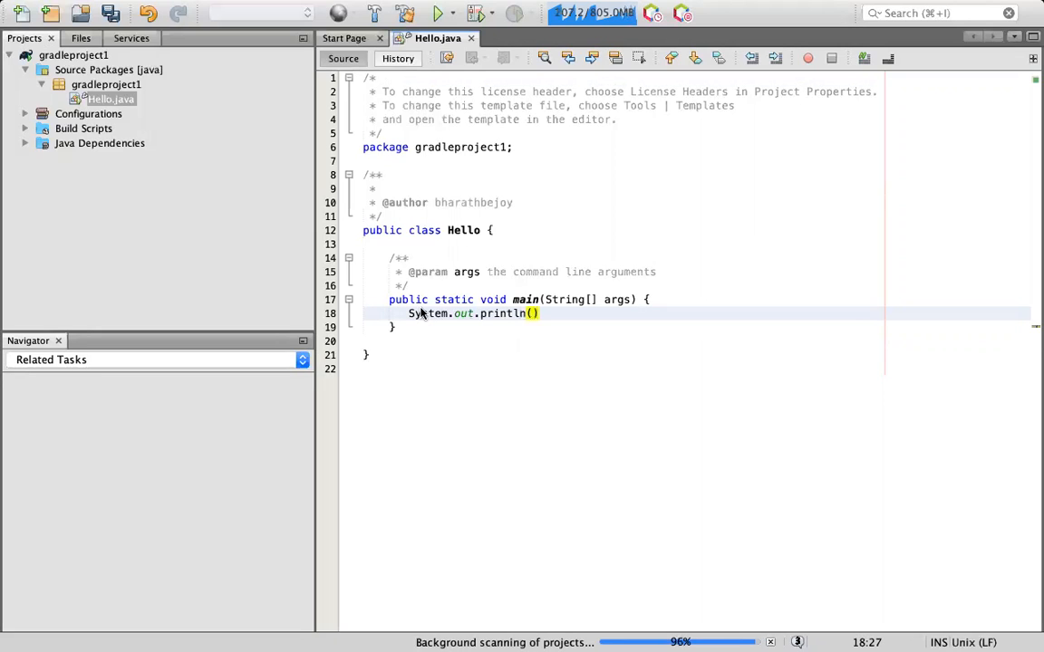
pyautogui.write('"Welcome to the installation video')
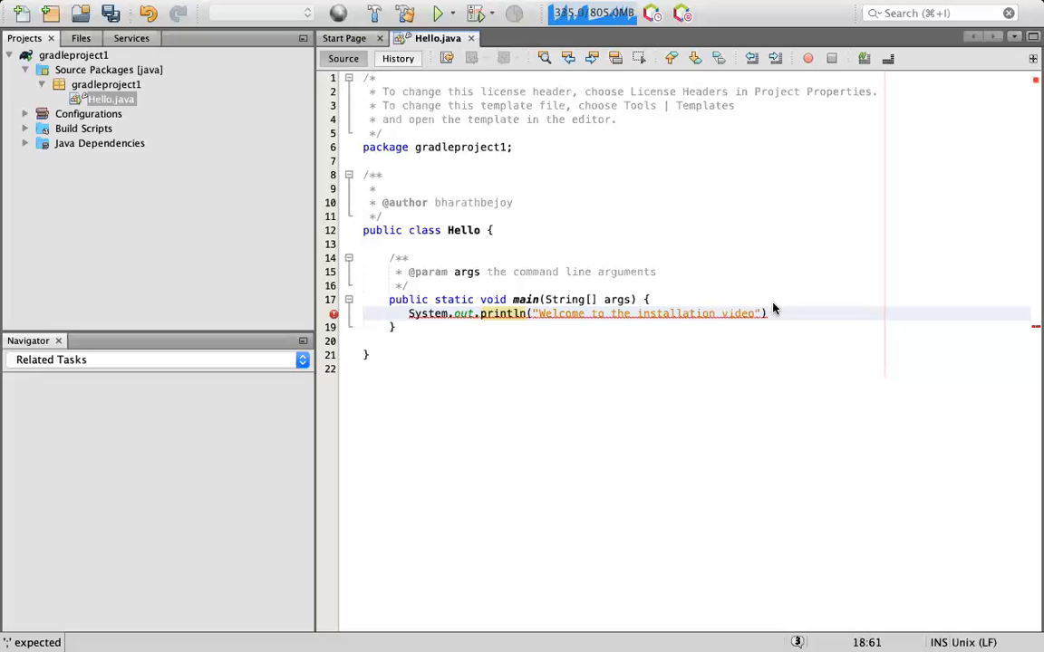
pyautogui.write(';')
pyautogui.click(662, 297)
pyautogui.press('Return')
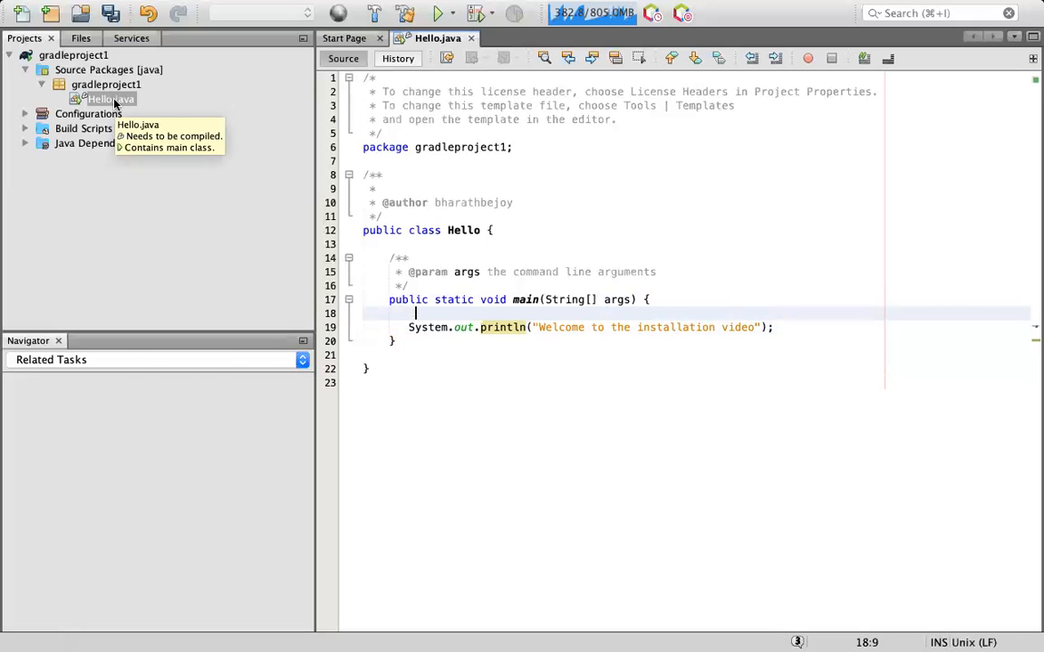
# Run the Hello.java file from the project tree and check its output
pyautogui.rightClick(114, 102)
pyautogui.click(156, 210)
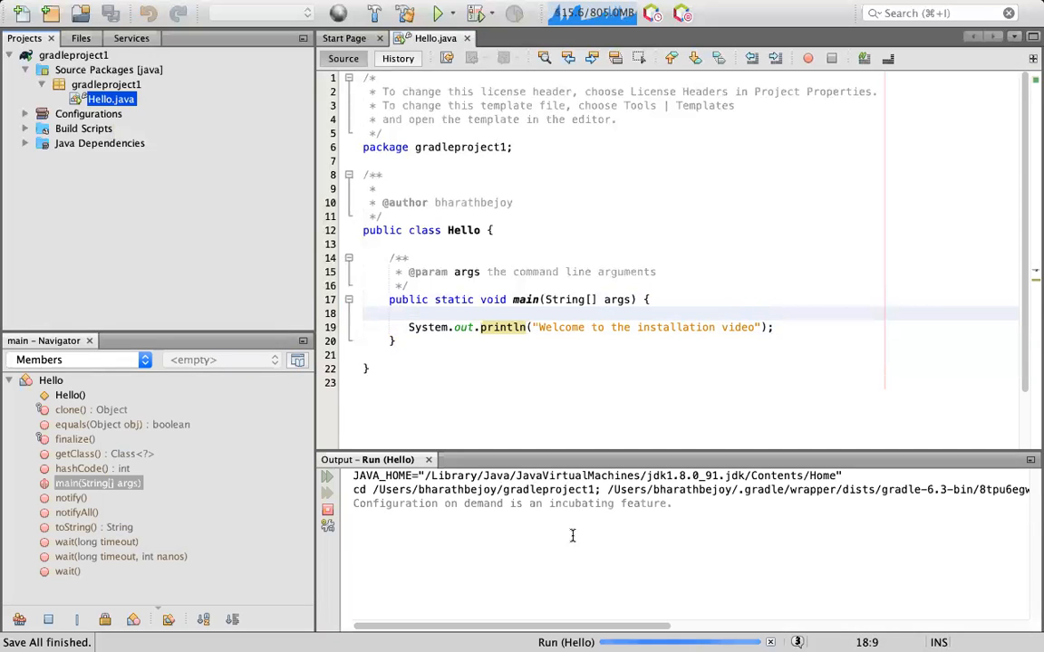
pyautogui.hscroll(5, 662, 542)
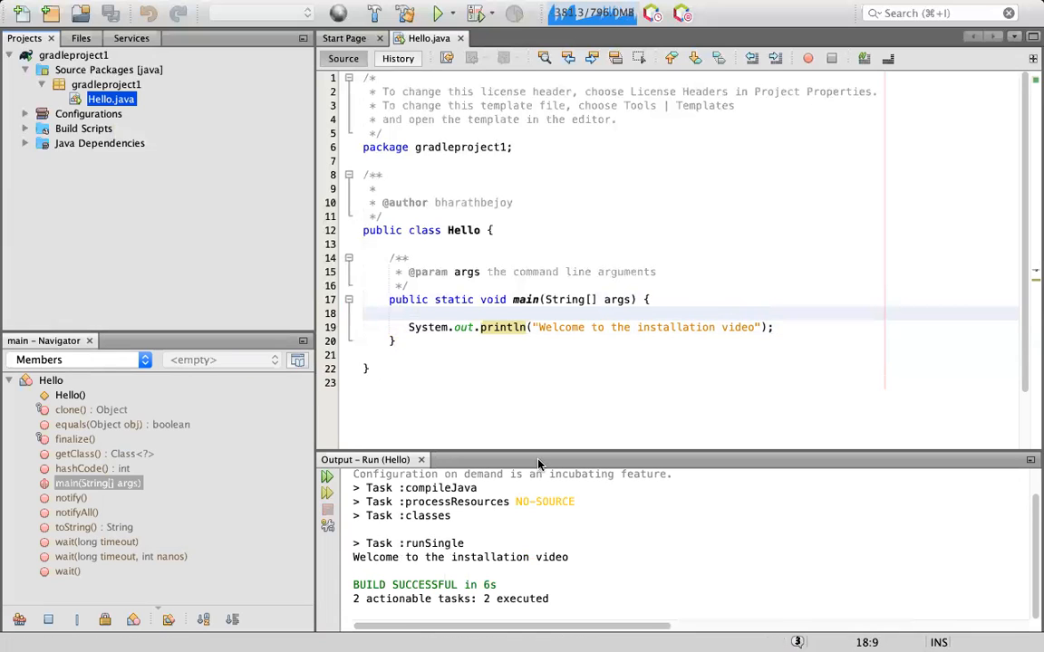
# Add a second System.out.println statement with an empty string, one blank line below the first print statement
pyautogui.click(785, 327)
pyautogui.press('Return')
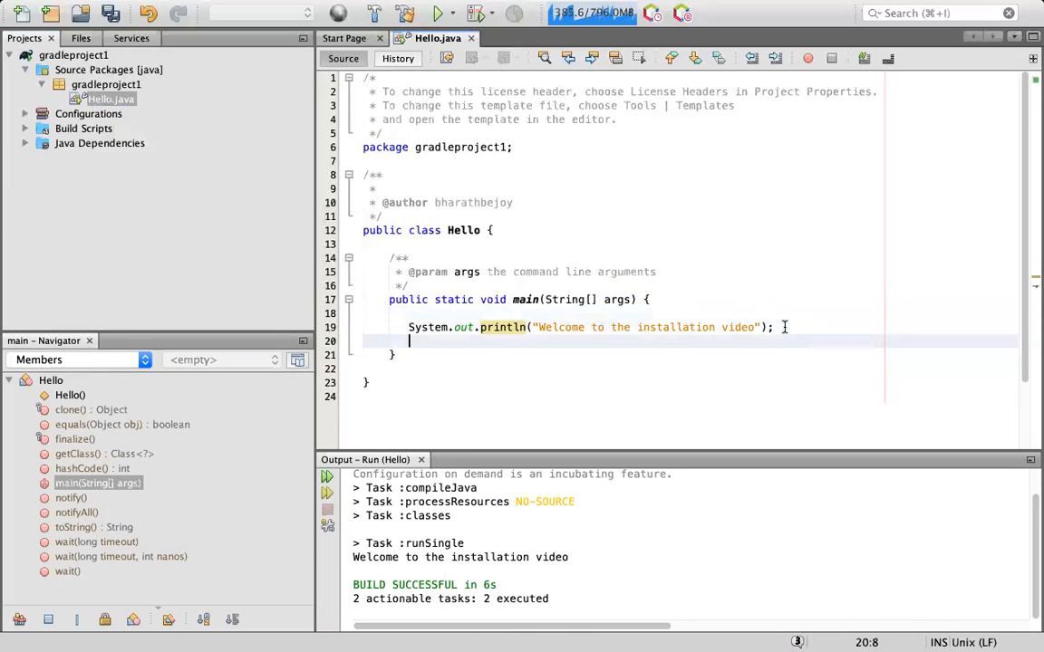
pyautogui.press('Return')
pyautogui.write('Sy')
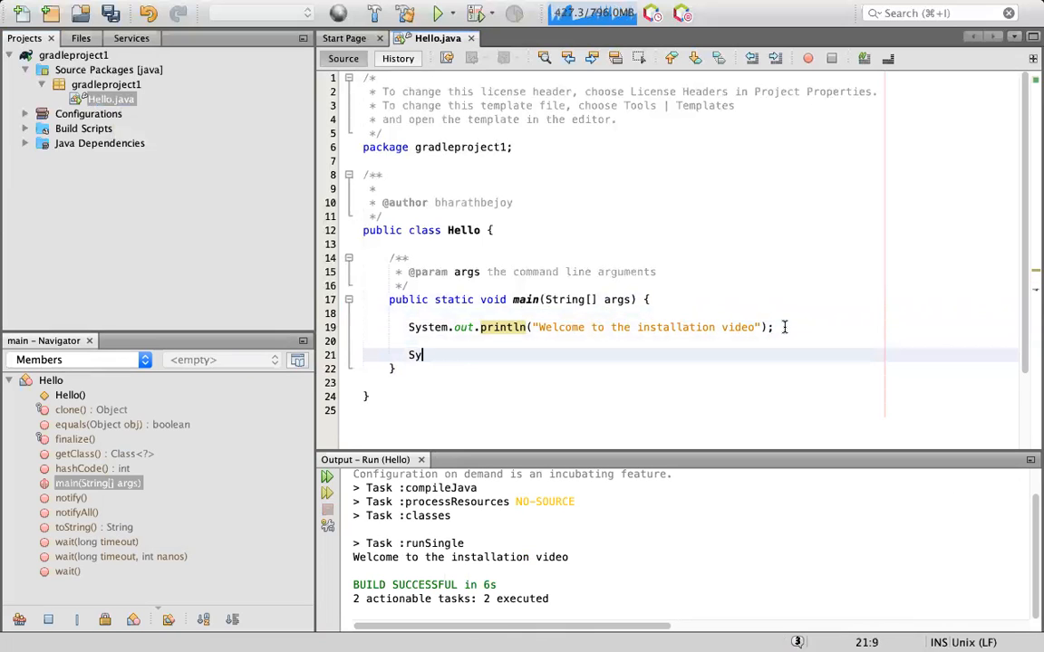
pyautogui.write('stem.out.')
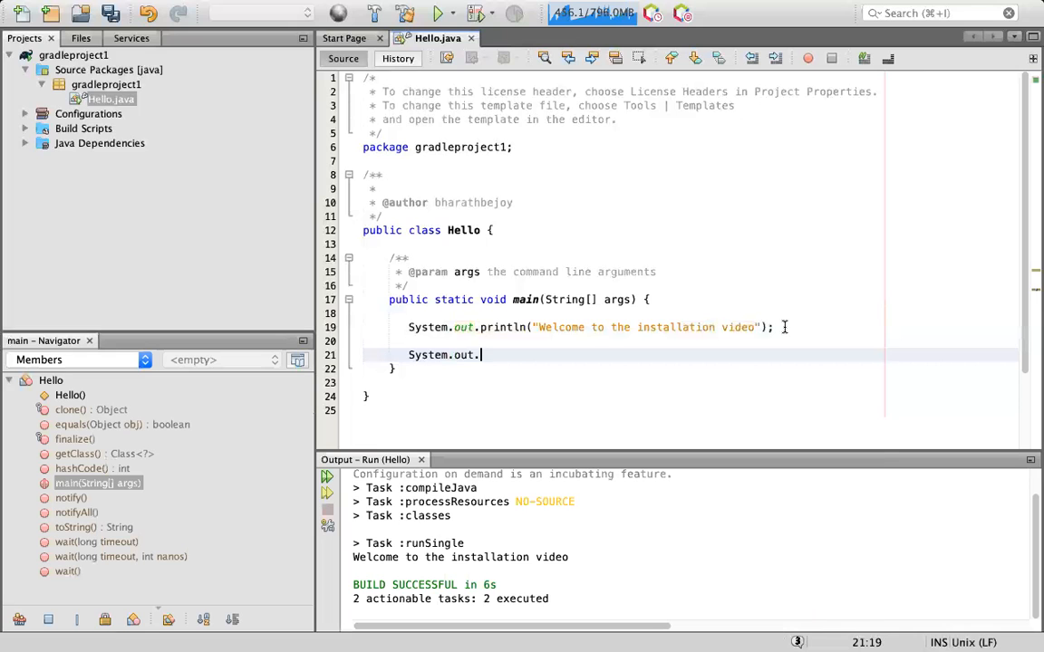
pyautogui.write('println')
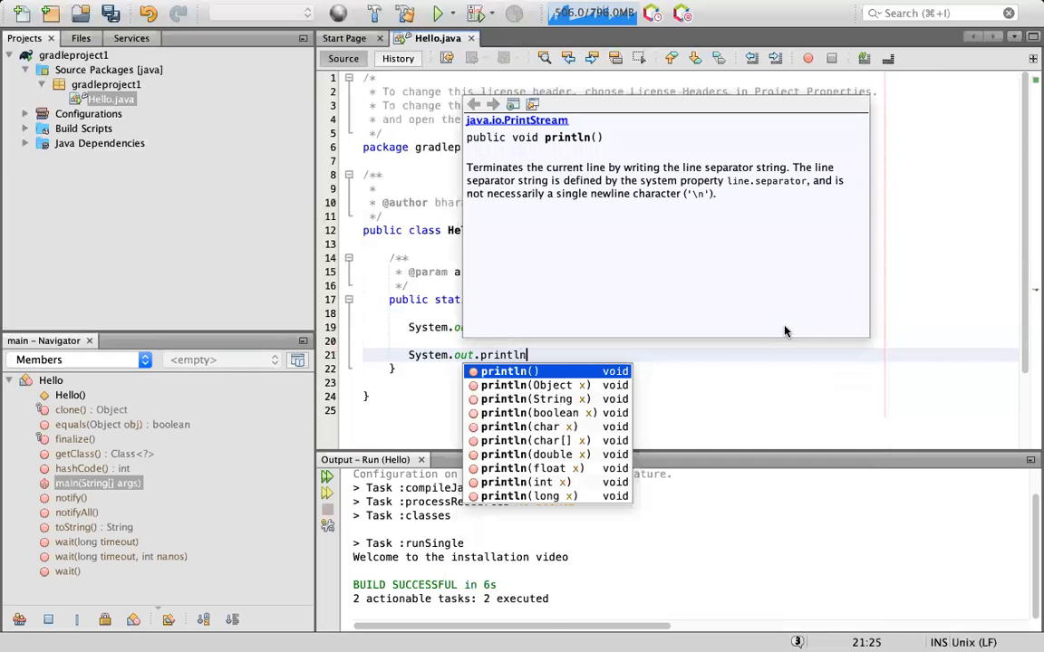
pyautogui.press('Return')
pyautogui.write('"')
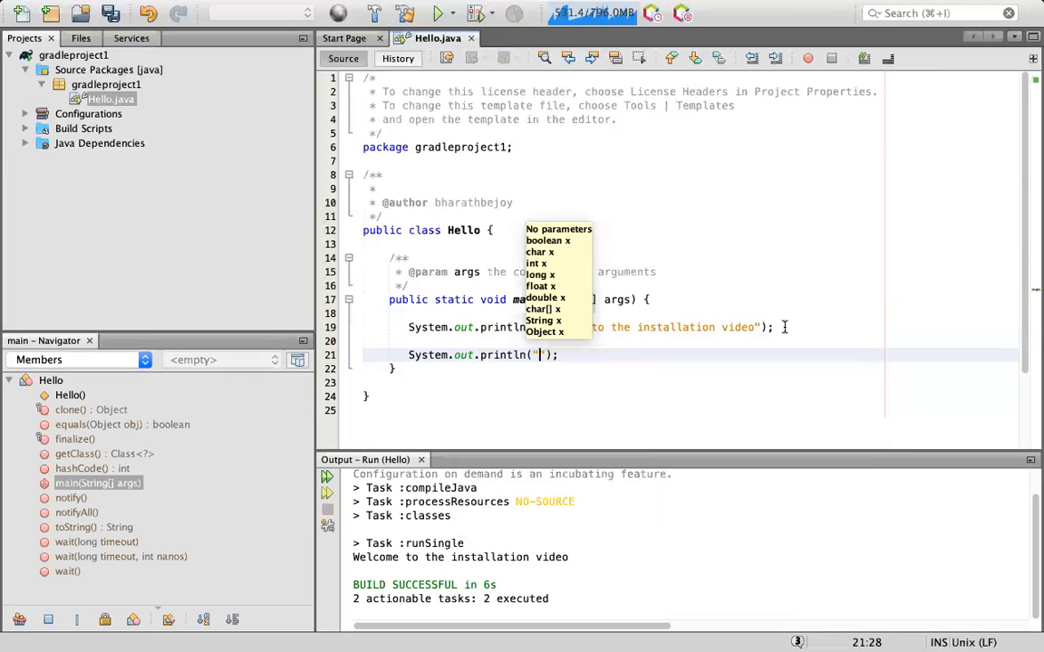
pyautogui.write('Merry c')
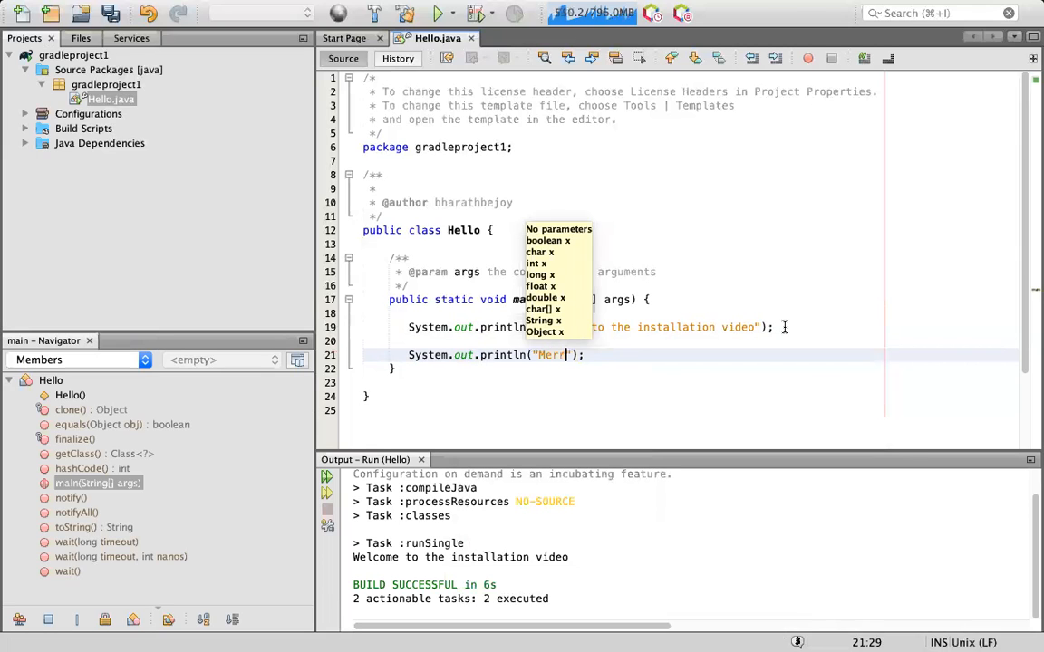
pyautogui.write('hr')
pyautogui.press('BackSpace')
pyautogui.press('BackSpace')
pyautogui.press('BackSpace')
pyautogui.press('BackSpace')
pyautogui.press('BackSpace')
pyautogui.press('BackSpace')
pyautogui.press('BackSpace')
pyautogui.press('BackSpace')
pyautogui.press('BackSpace')
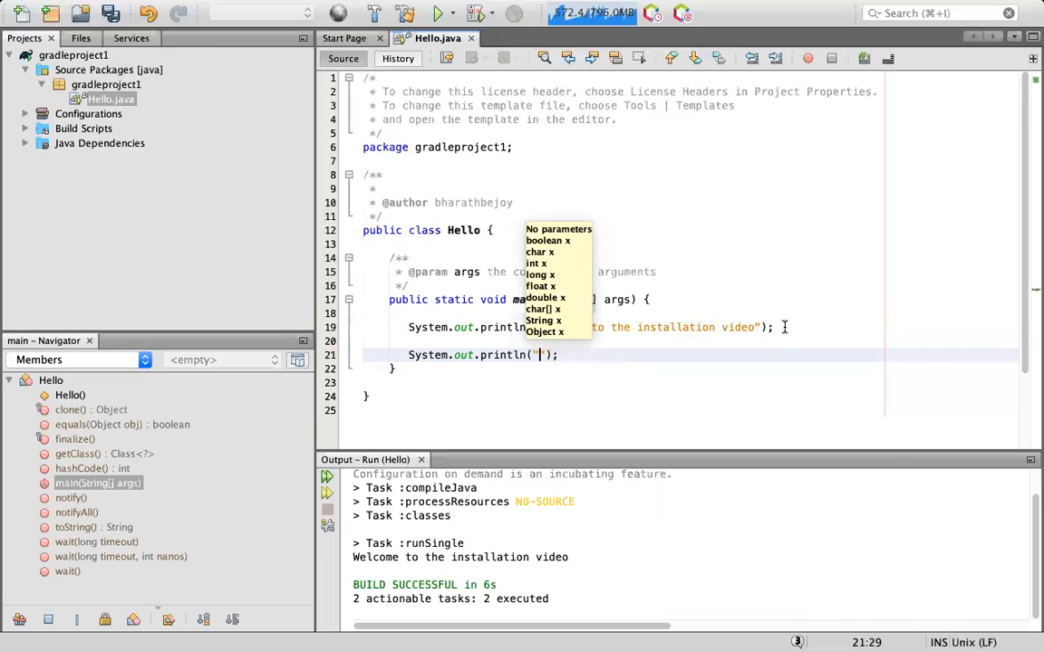
# Fill the second println string with "Wish you all a very happy 2021", and save and run the project
pyautogui.write('Wis')
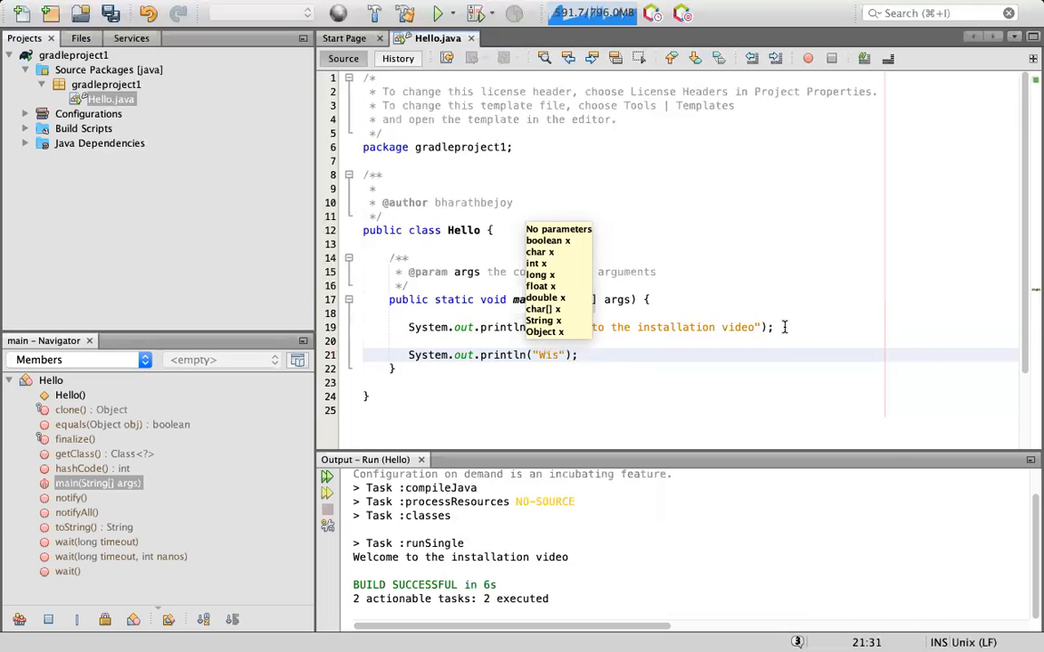
pyautogui.write('h you all a very happy 2021')
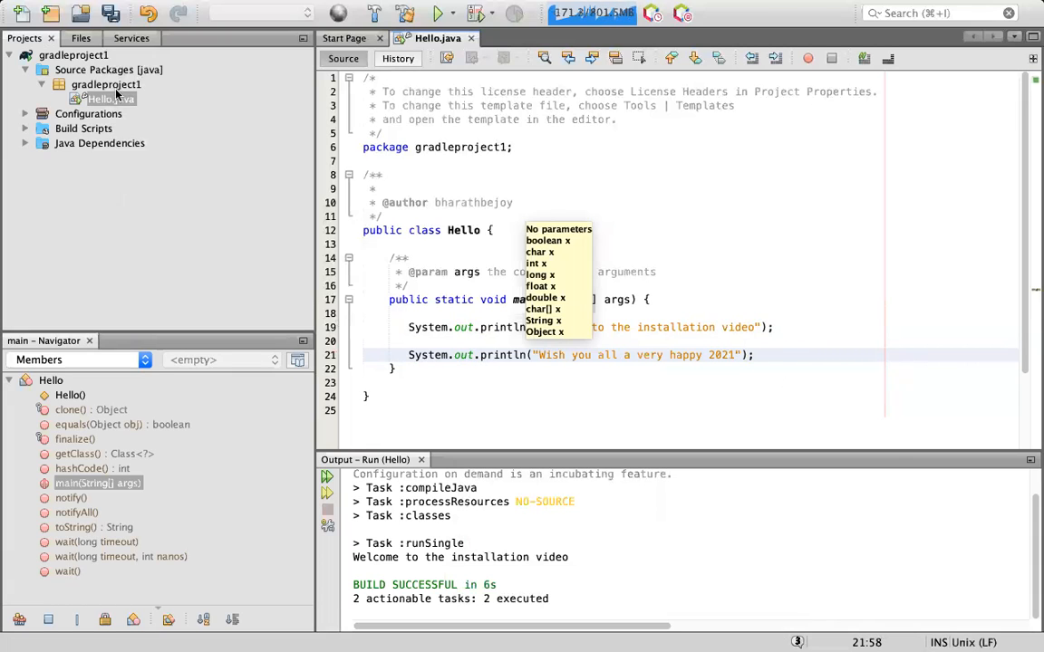
pyautogui.click(110, 13)
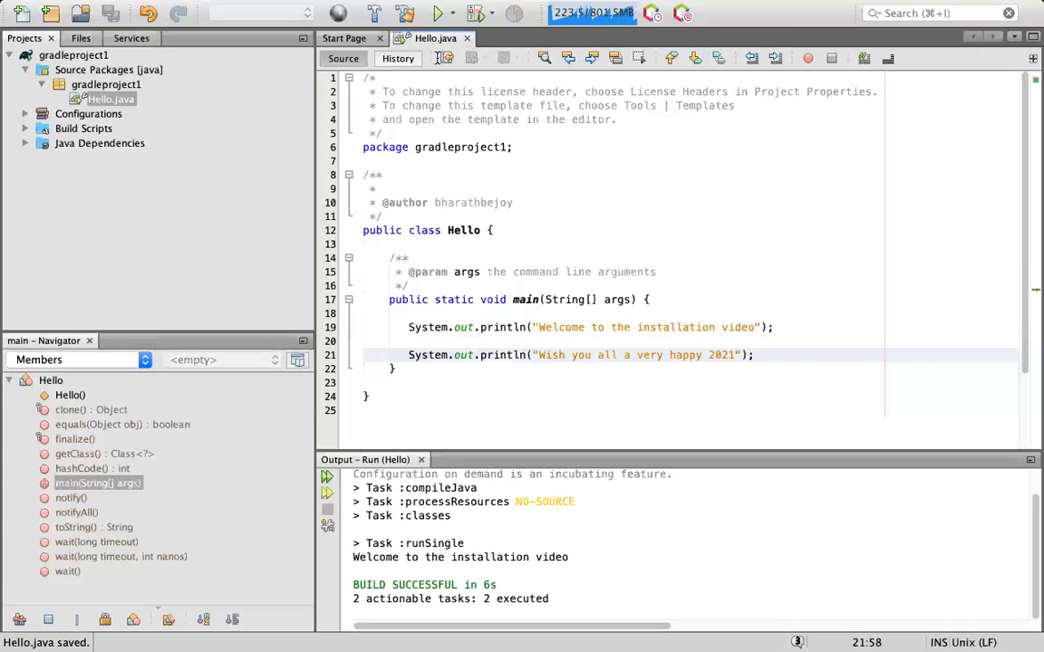
pyautogui.click(437, 13)
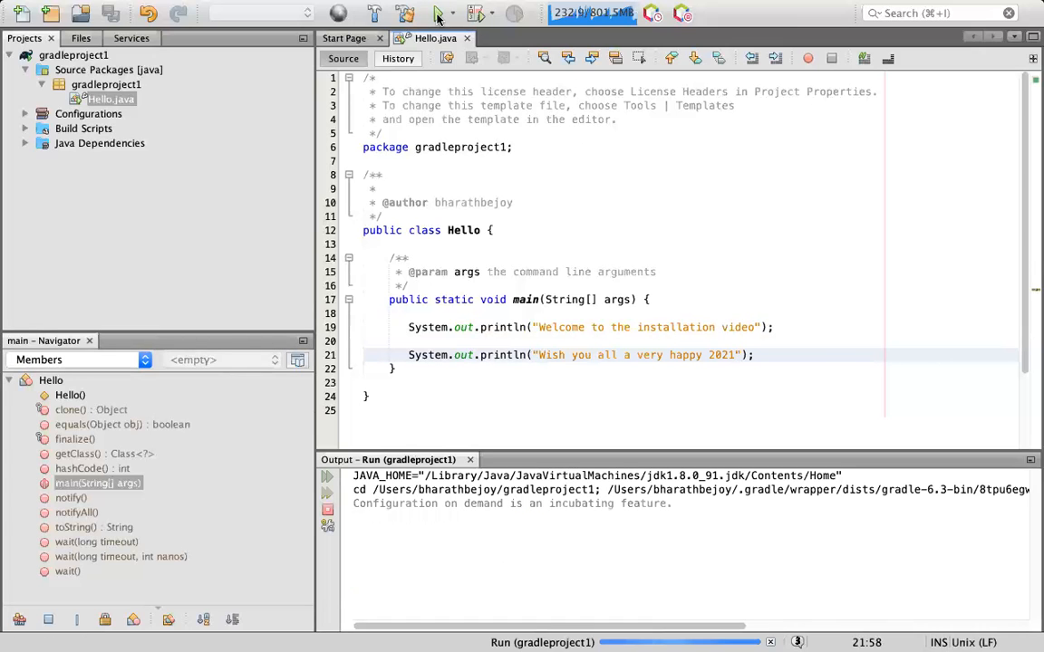